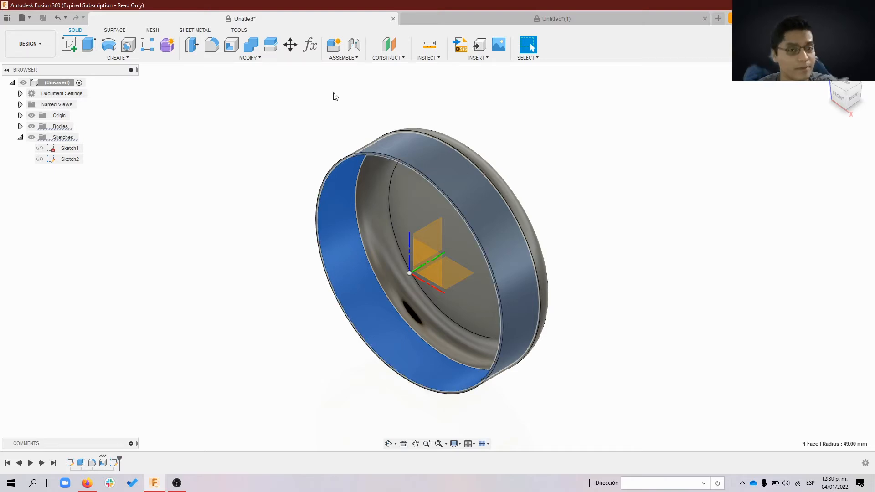
click(93, 57)
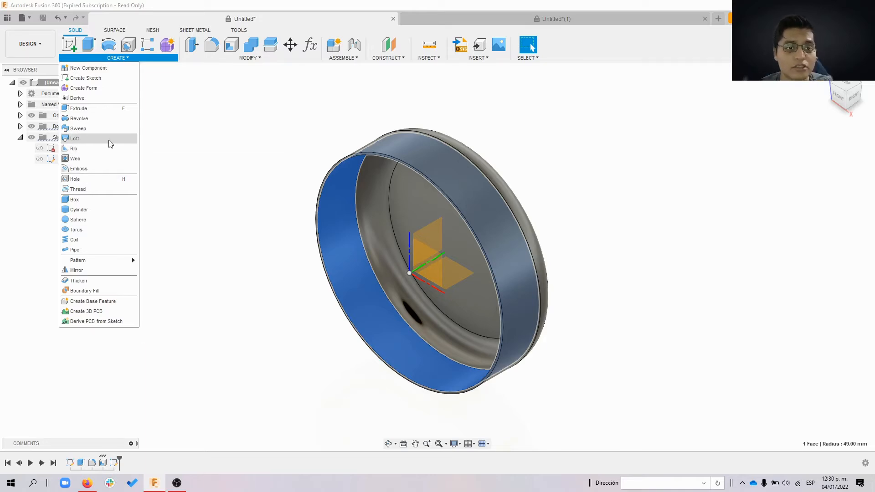
click(233, 142)
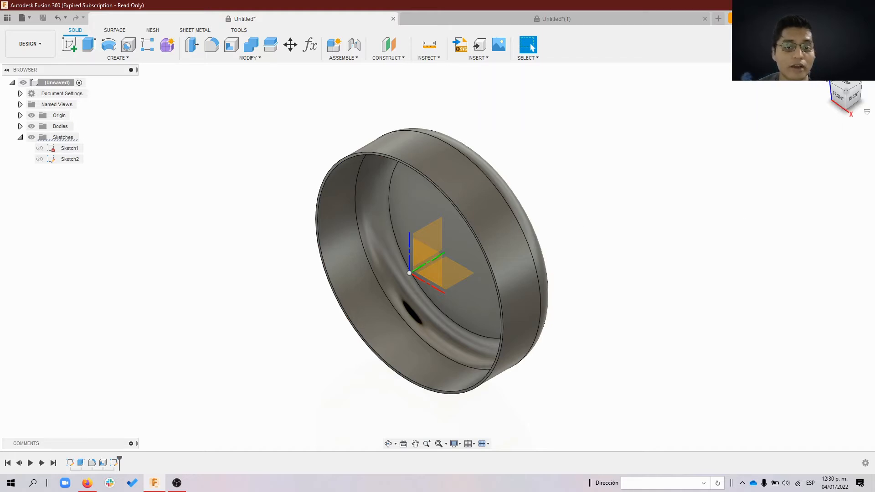
scroll(716, 253, up, 1)
scroll(517, 238, down, 3)
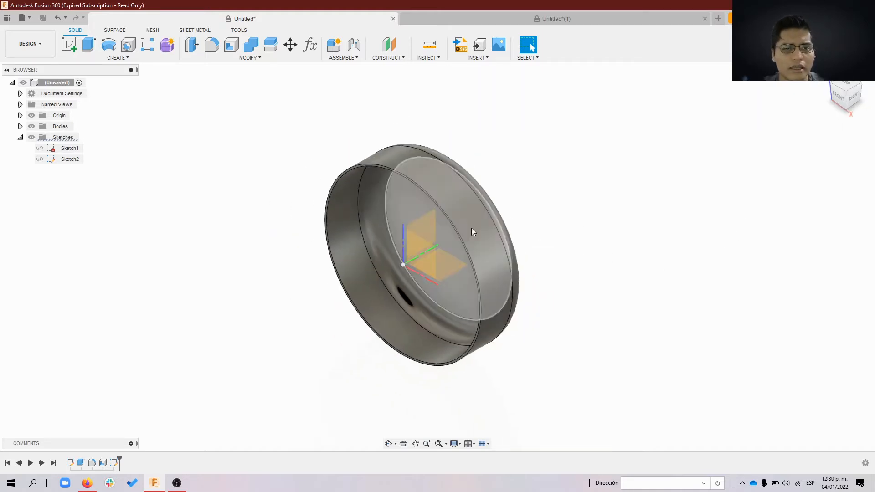
click(117, 58)
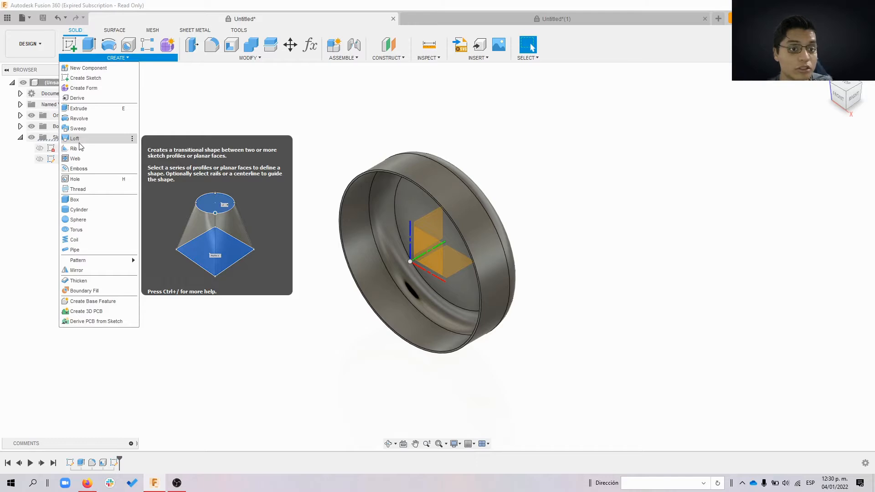
click(317, 145)
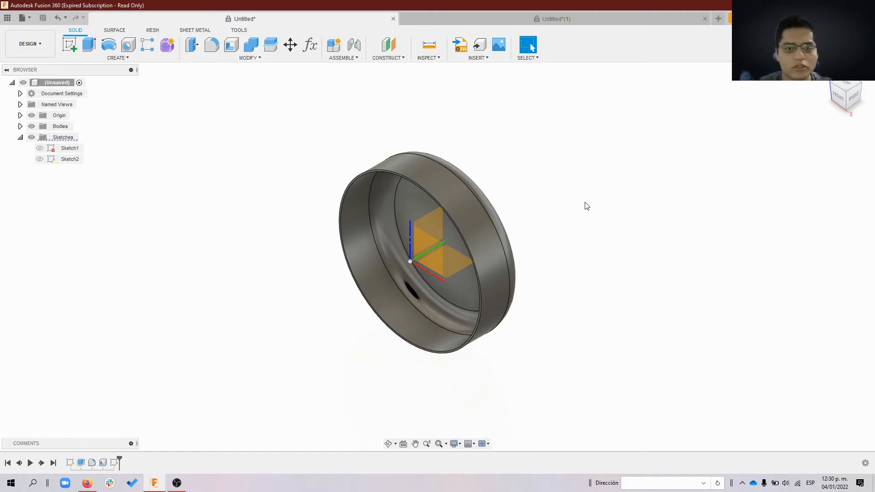
click(103, 463)
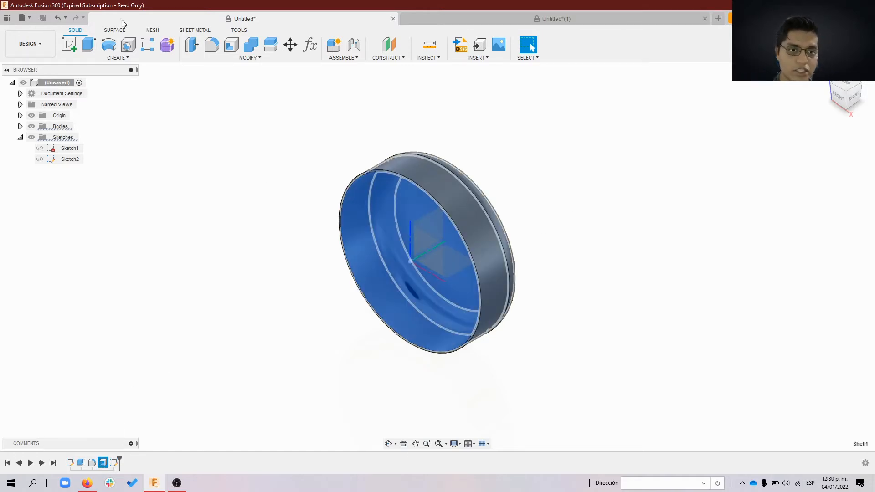
click(270, 234)
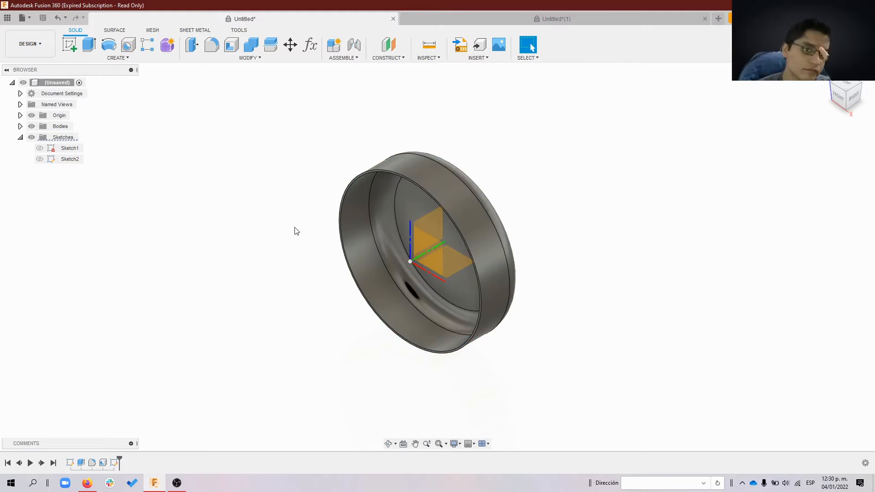
click(840, 96)
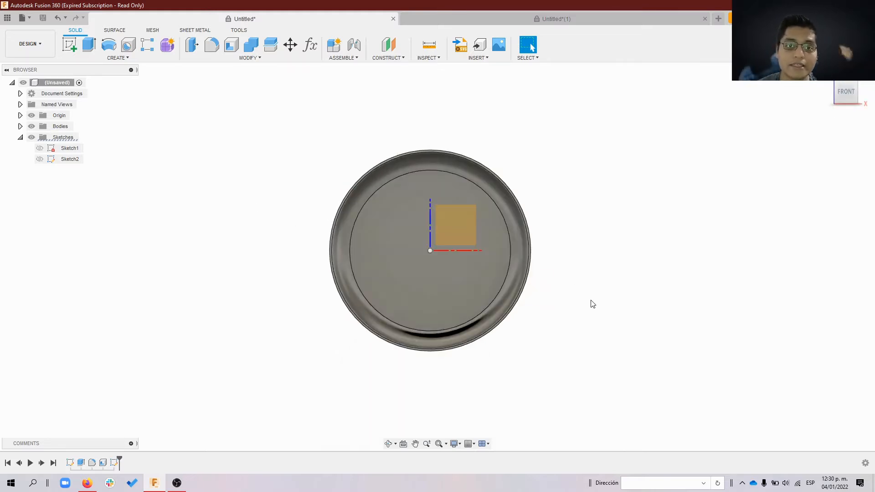
click(824, 72)
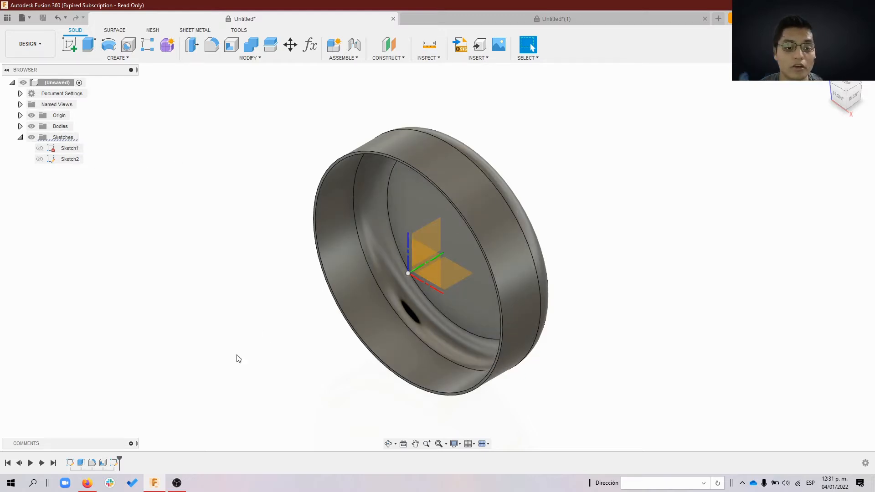
Step: Hide the origin planes and axes, and show them again
click(31, 115)
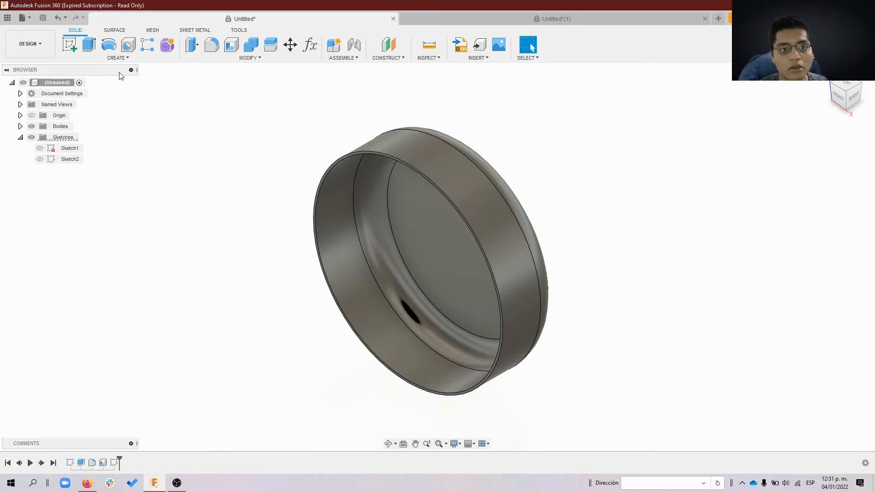
click(115, 58)
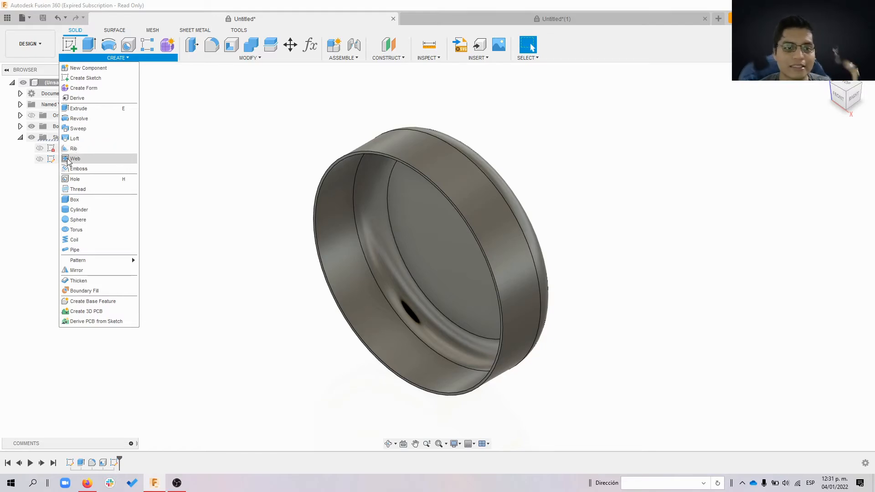
click(214, 125)
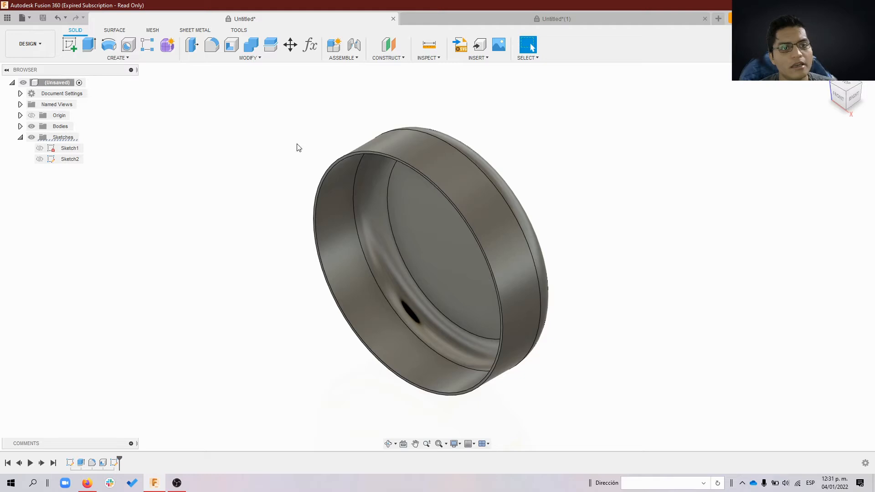
click(115, 58)
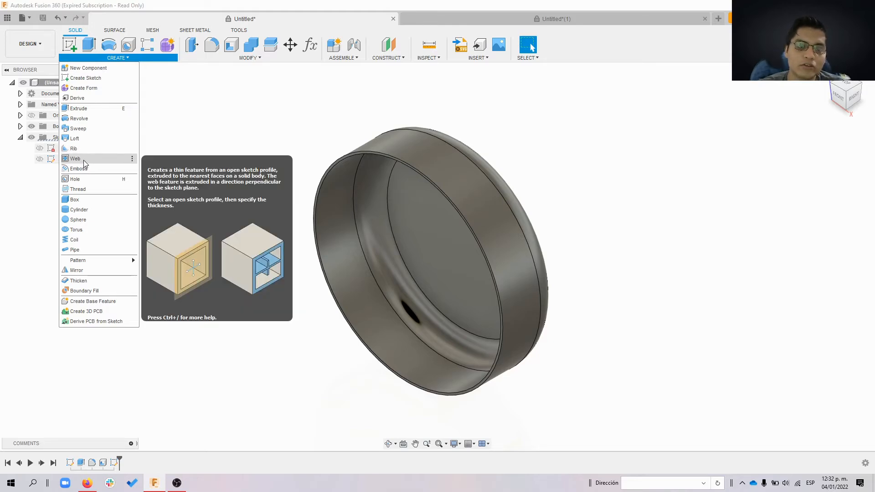
click(240, 163)
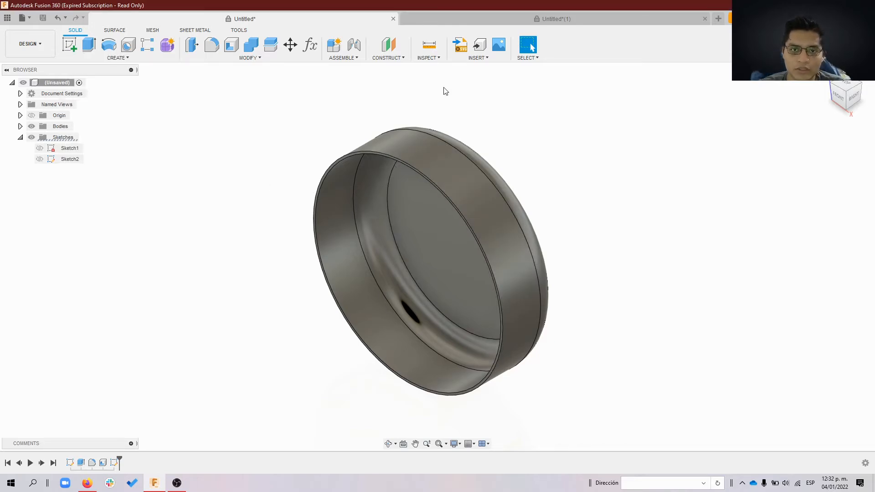
click(32, 115)
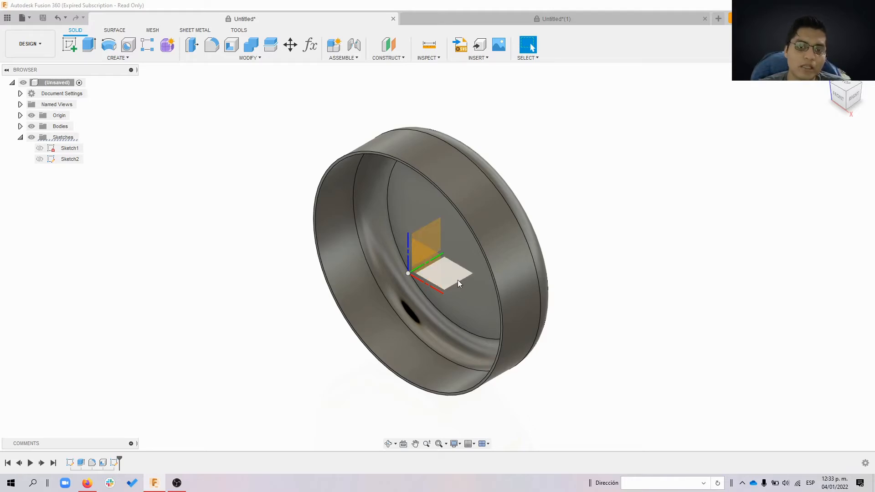
Step: Show Sketch2, the open line across the mouth of the shelled round body
click(117, 58)
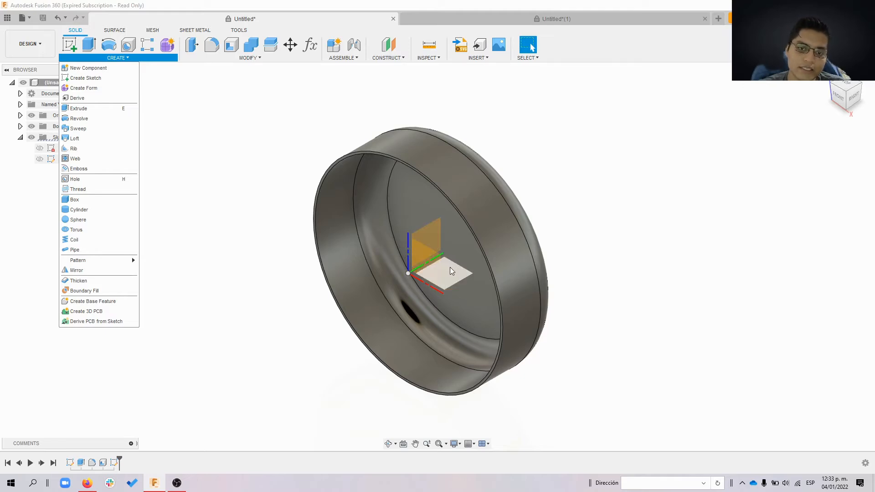
click(681, 219)
click(42, 162)
click(41, 160)
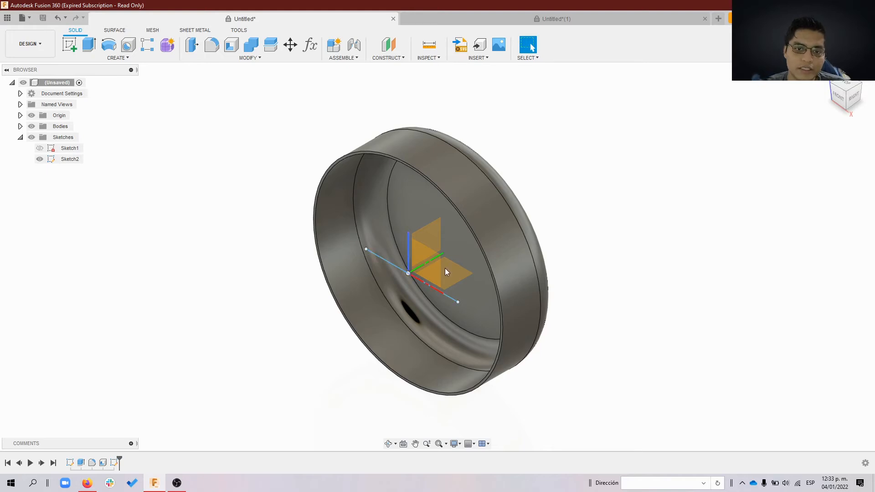
click(820, 80)
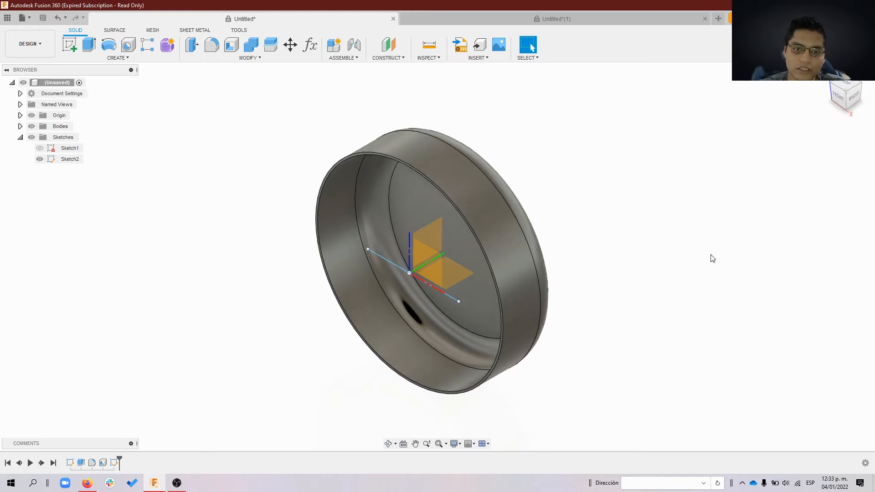
click(837, 104)
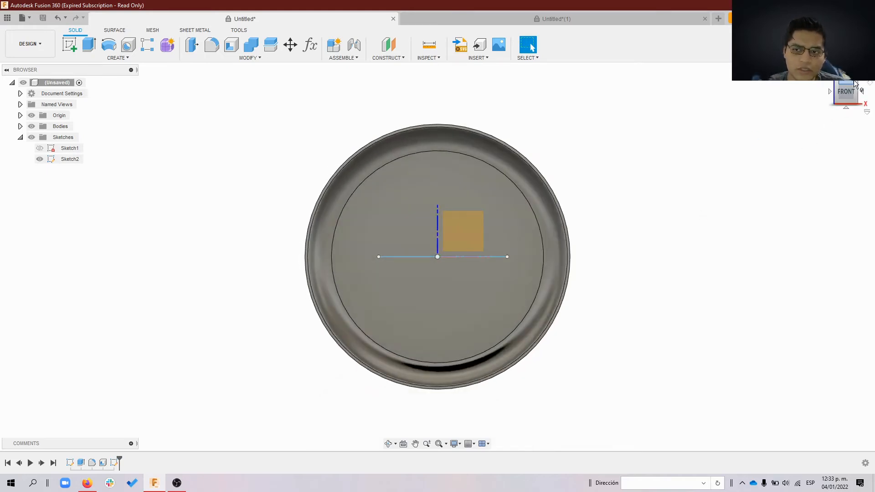
click(848, 104)
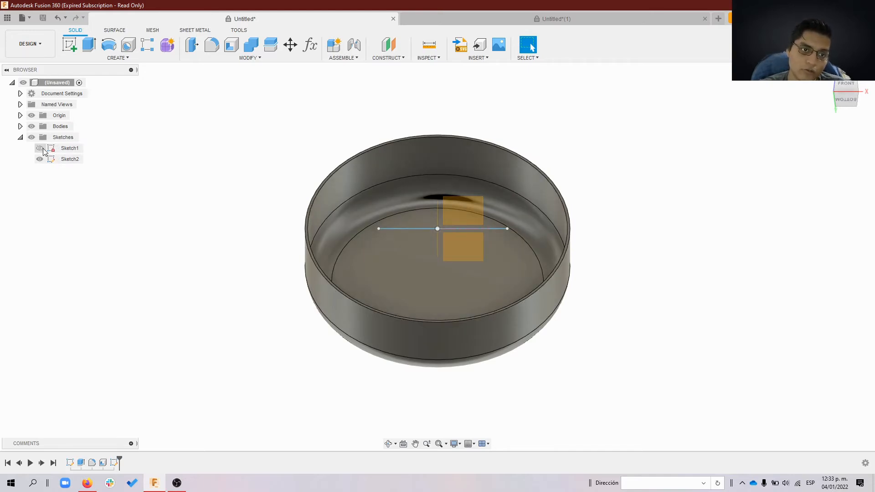
click(40, 148)
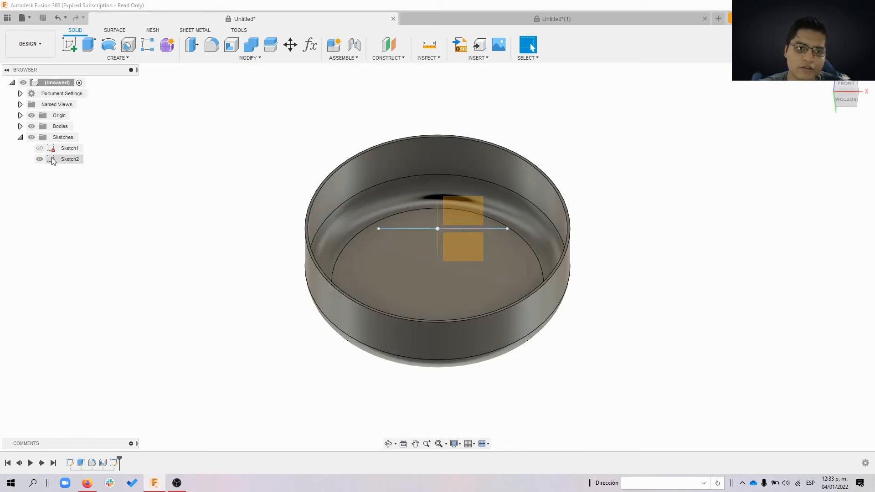
shift+middle_drag(642, 328, 558, 406)
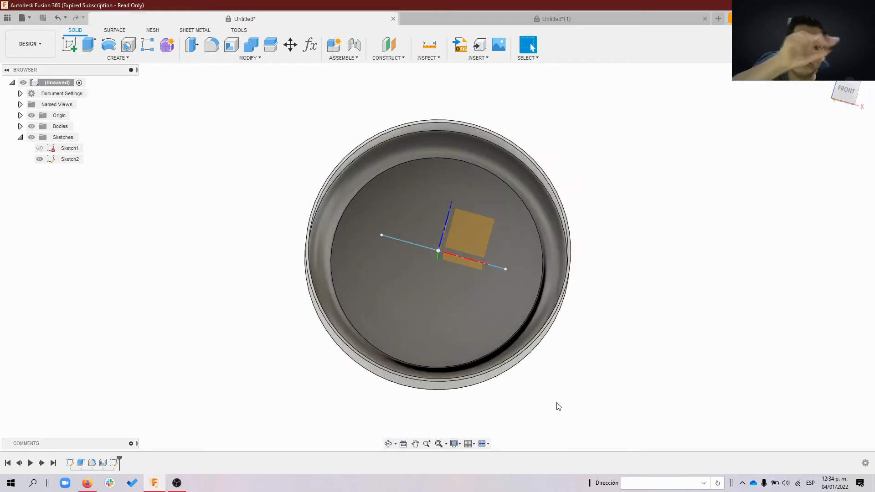
Step: Open Sketch2 for editing, examine where its line lies relative to the body's open end, and finish the sketch
double_click(54, 160)
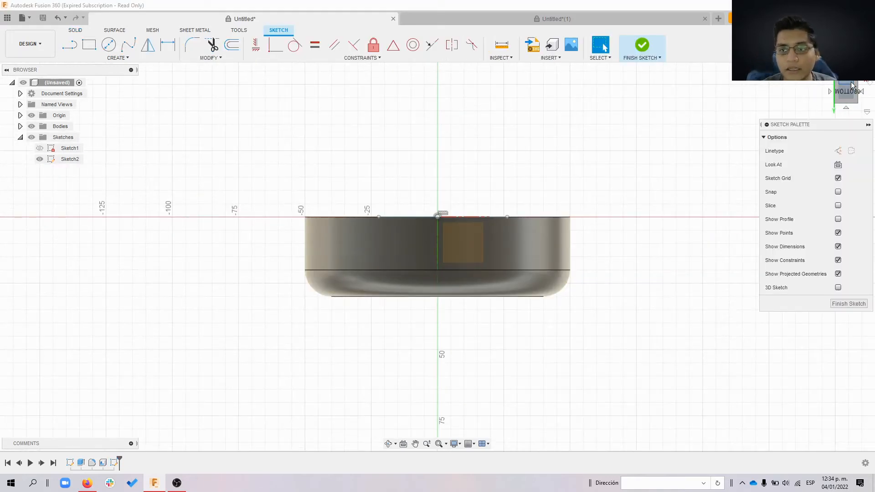
click(857, 78)
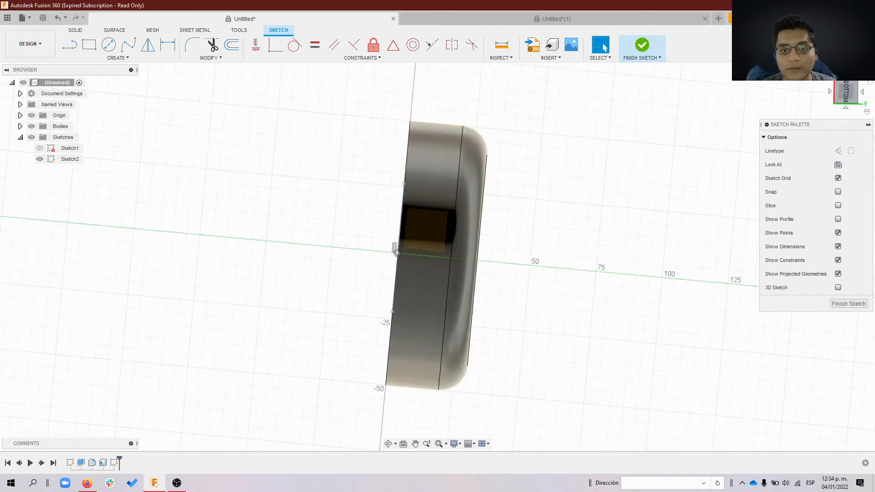
click(858, 77)
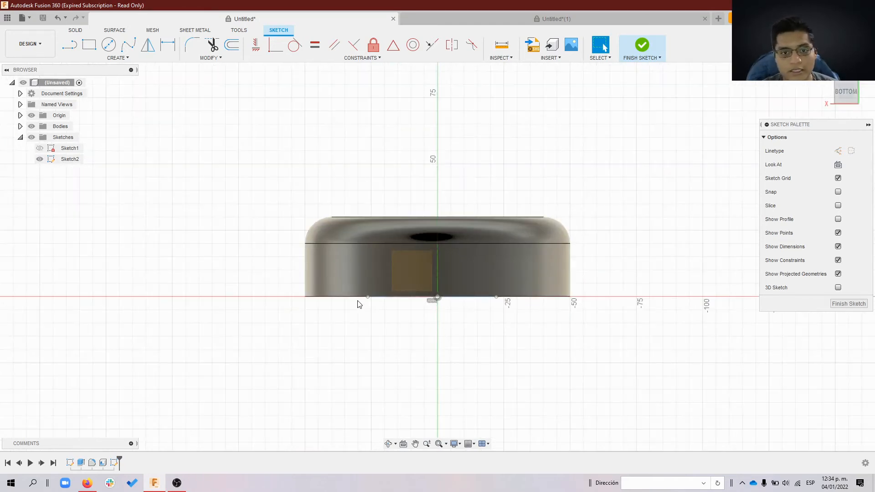
mouse_move(434, 357)
shift+middle_down()
mouse_move(423, 323)
mouse_move(359, 269)
shift+middle_up()
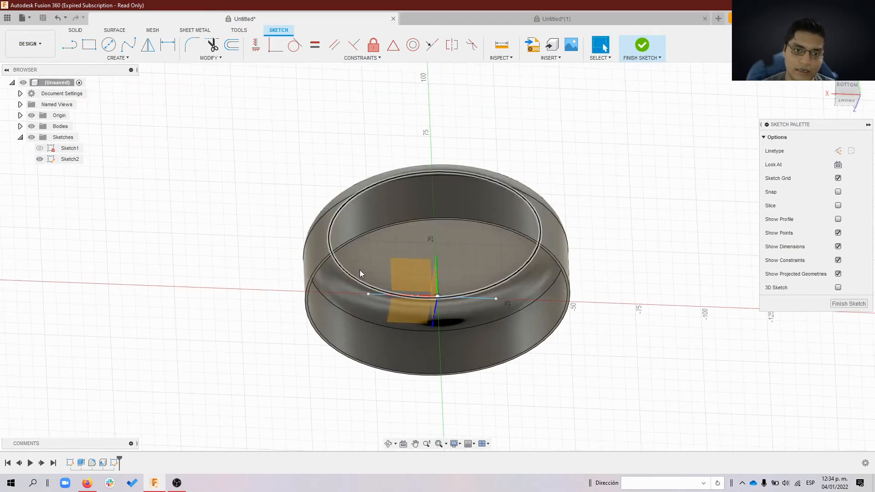
click(853, 83)
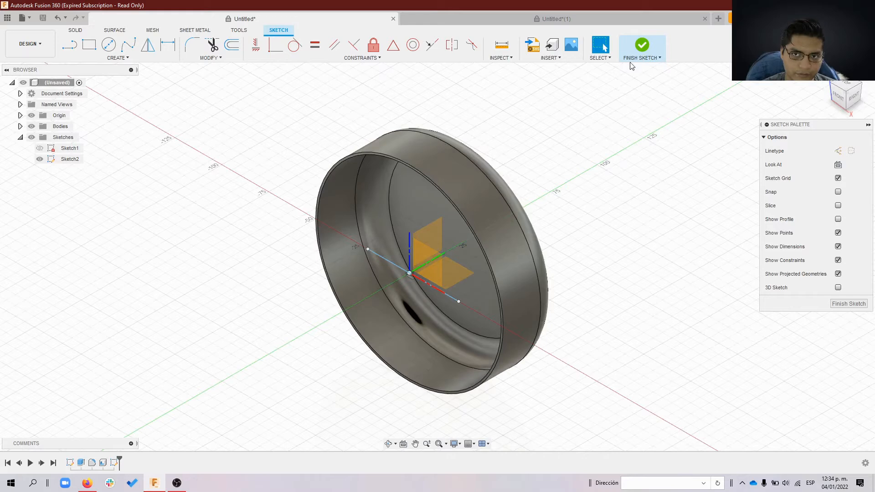
click(640, 45)
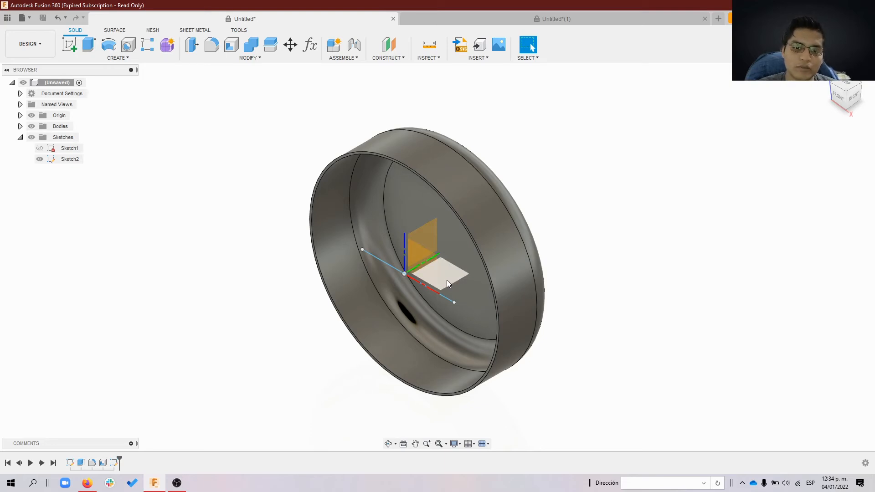
click(114, 58)
click(83, 148)
click(400, 272)
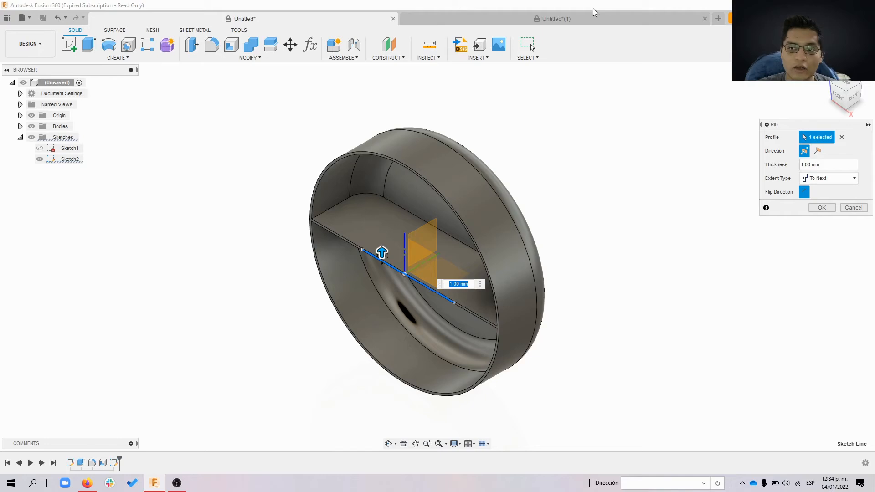
middle_drag(338, 248, 346, 228)
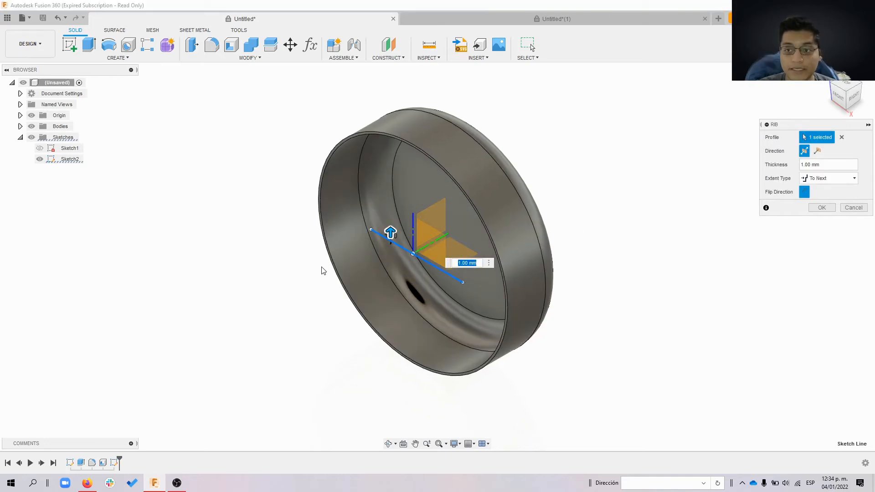
shift+middle_drag(324, 260, 583, 219)
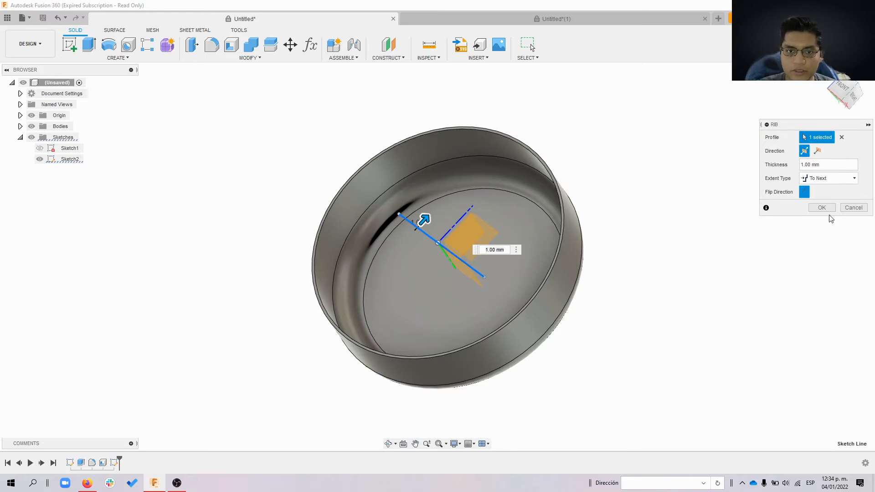
click(842, 209)
Step: Start a rib from the open line of Sketch2 and set its thickness to 1.00 mm
right_click(180, 174)
click(181, 144)
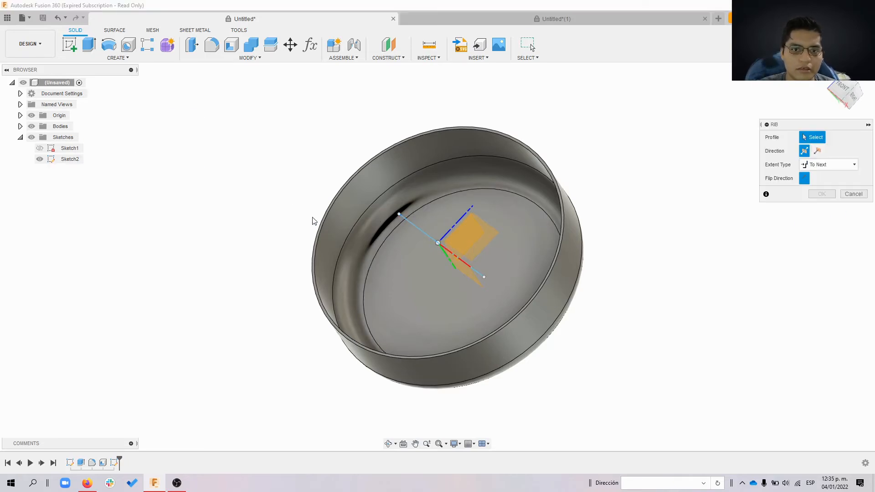
click(402, 216)
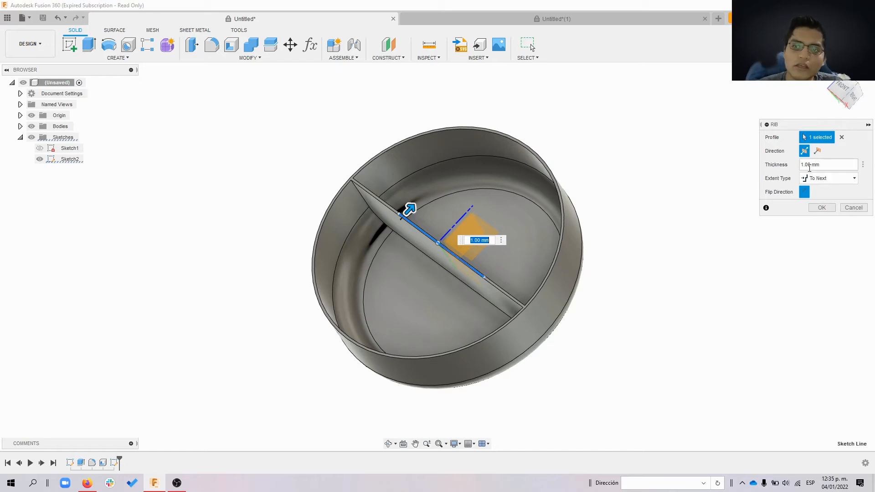
click(807, 166)
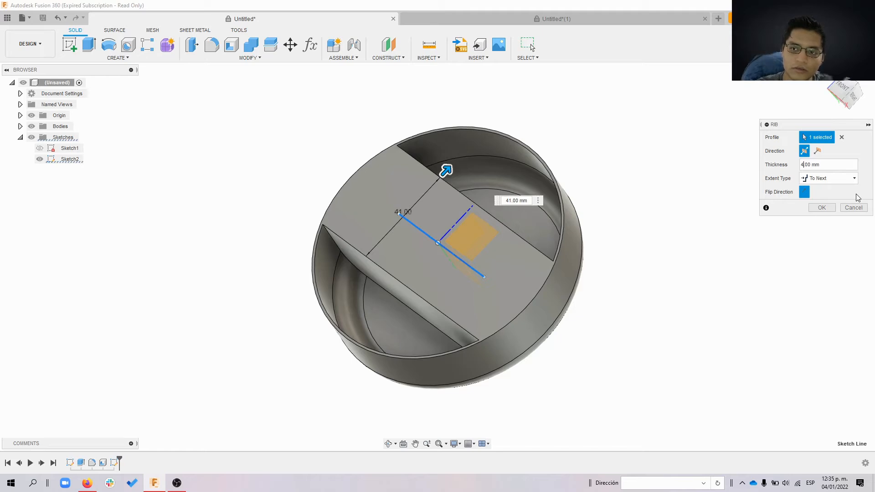
key(Delete)
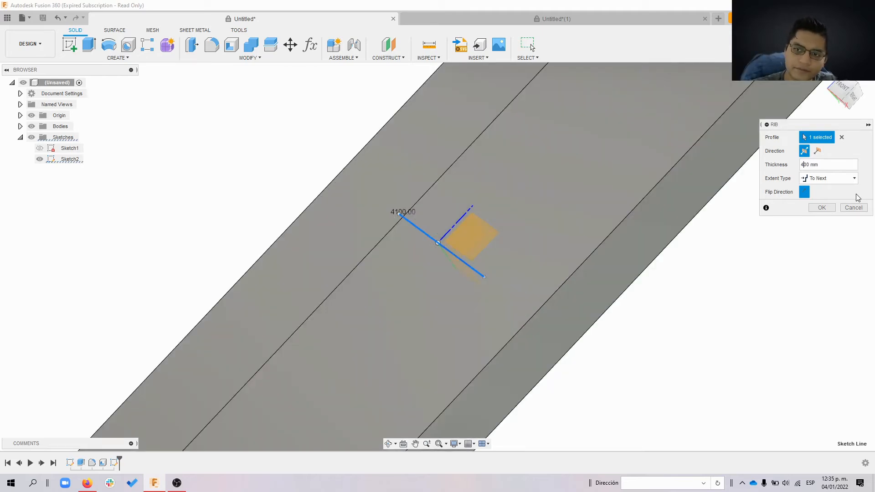
key(BackSpace)
text(1)
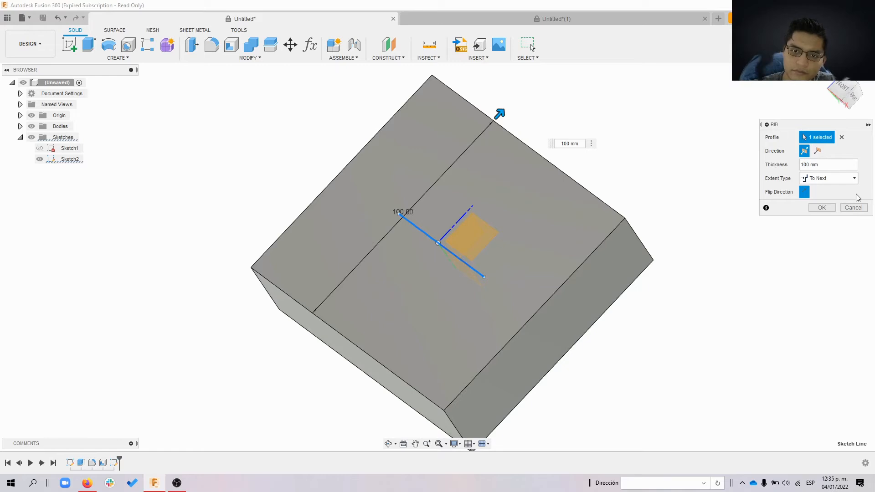
text(.)
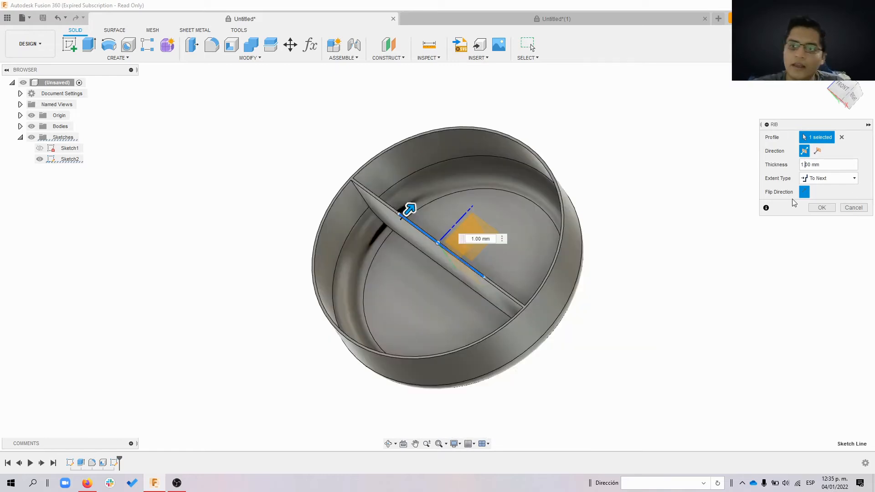
Step: Try the Distance extent for the rib, restore To Next, and flip the rib's direction outward and back into the body
click(818, 178)
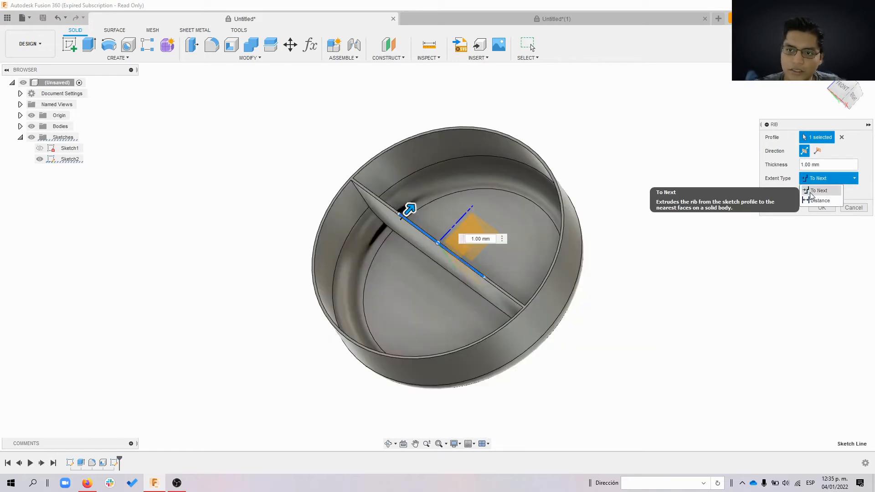
click(820, 201)
click(822, 179)
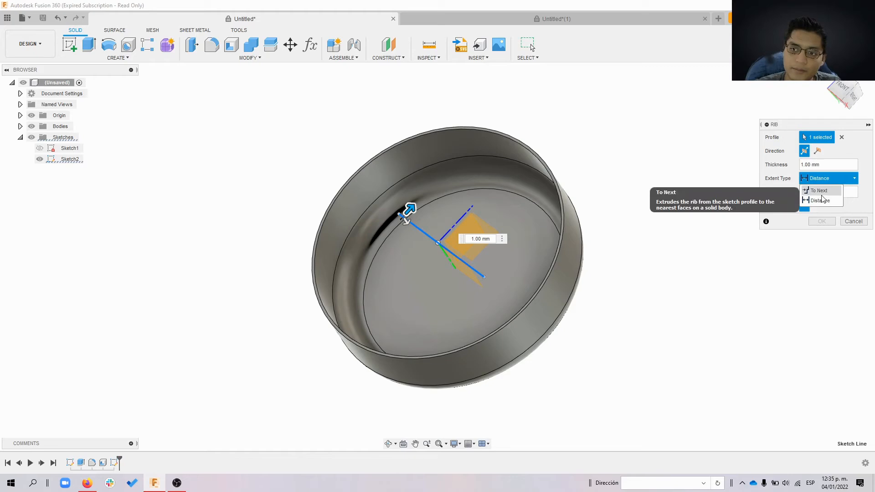
click(820, 193)
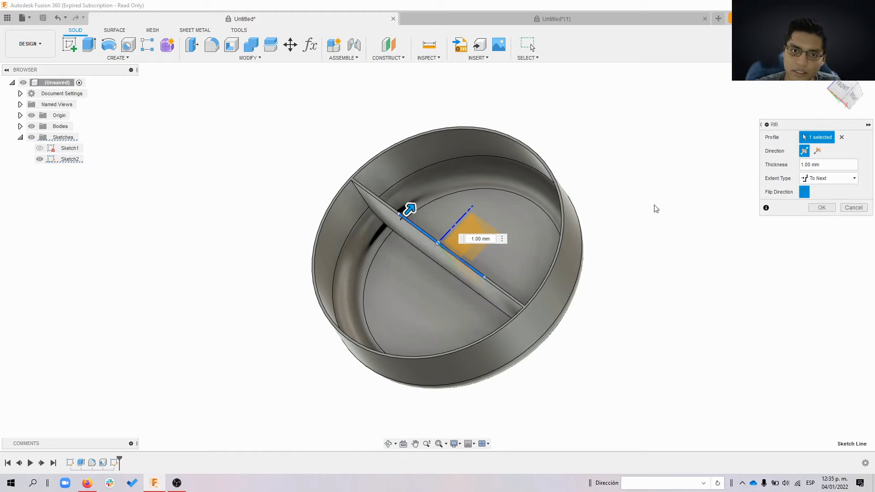
click(804, 192)
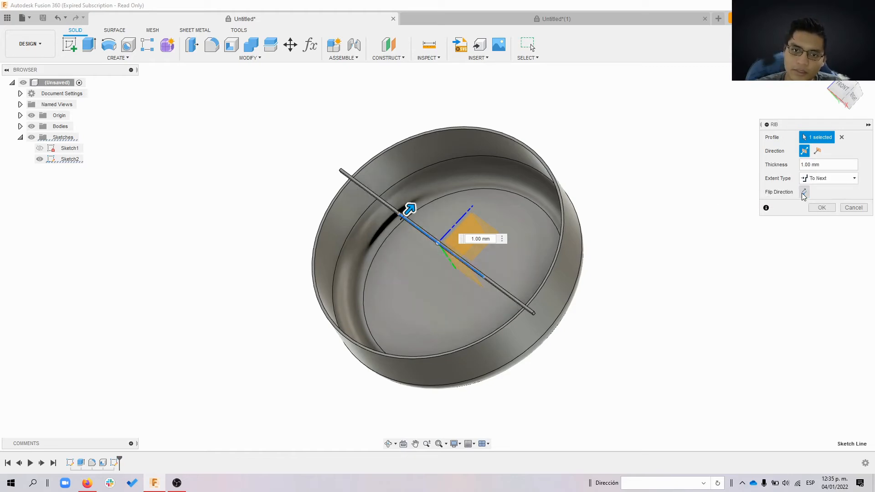
click(804, 192)
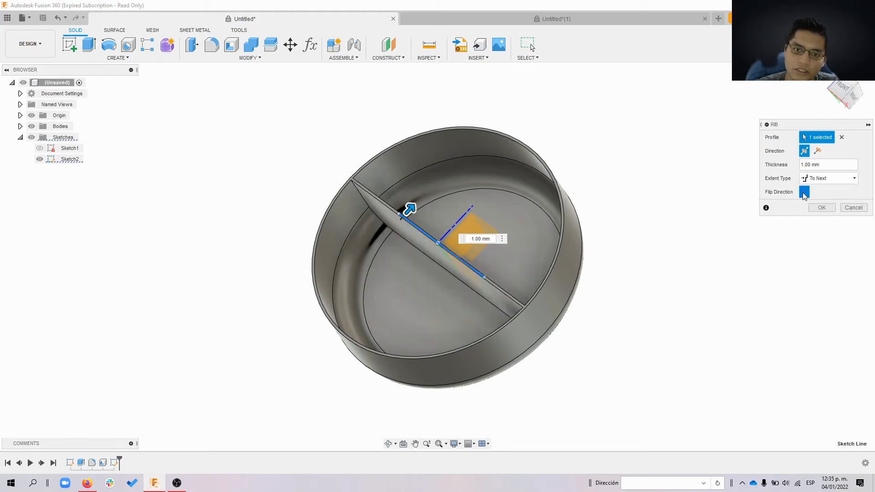
Step: Compare the one-sided and symmetric thickness directions and create the rib with symmetric thickness and the To Next extent
click(816, 150)
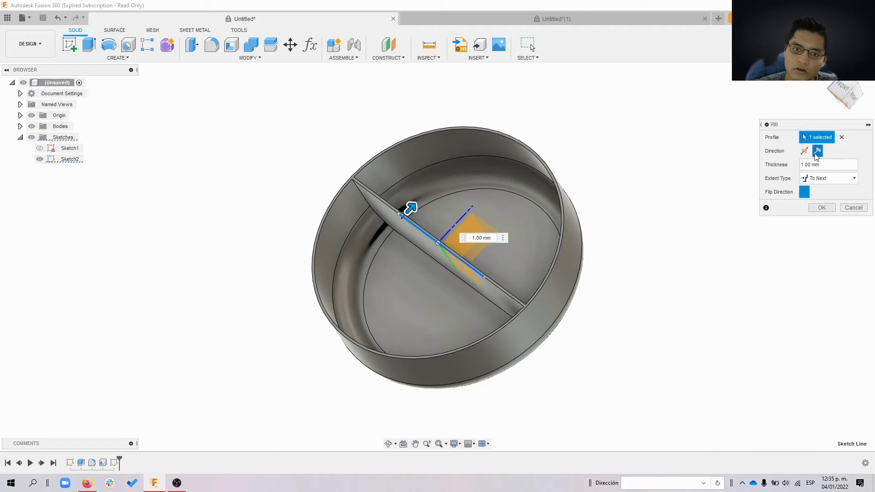
click(804, 151)
scroll(482, 272, up, 5)
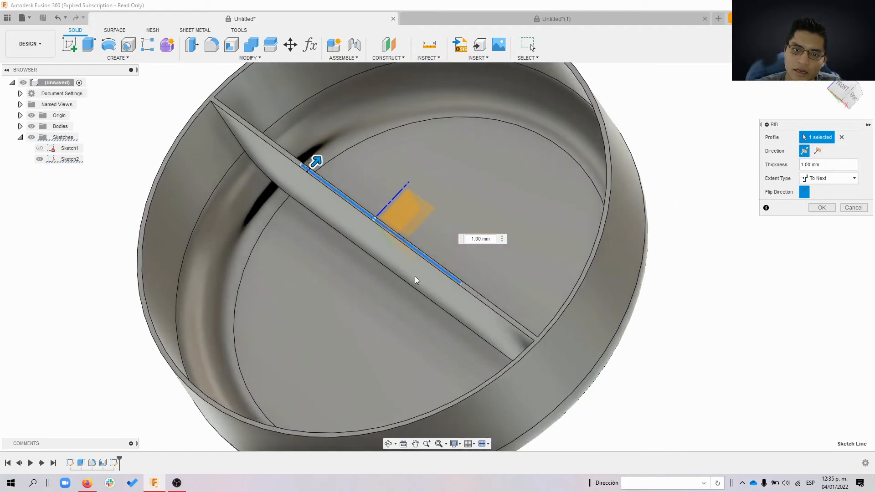
click(817, 151)
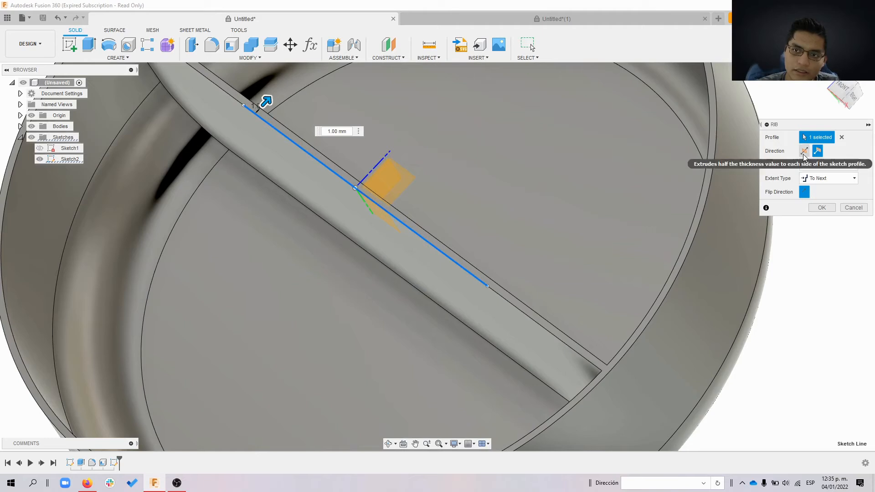
click(806, 193)
click(804, 192)
click(804, 192)
click(805, 192)
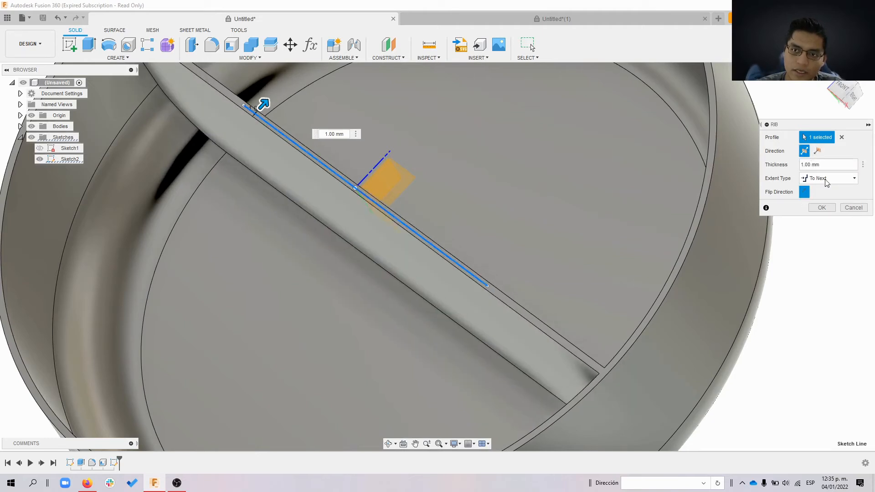
click(821, 207)
Step: Delete the rib feature from the shelled round body
scroll(711, 293, down, 5)
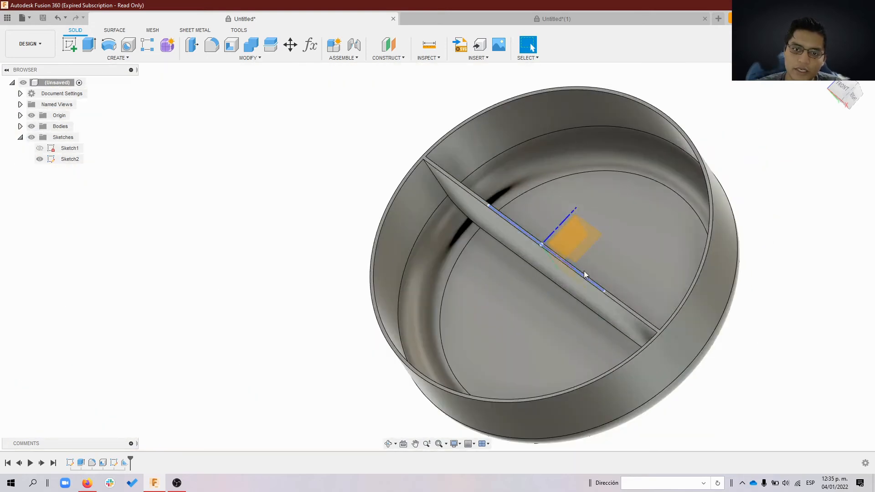
scroll(658, 135, down, 2)
middle_drag(811, 117, 817, 171)
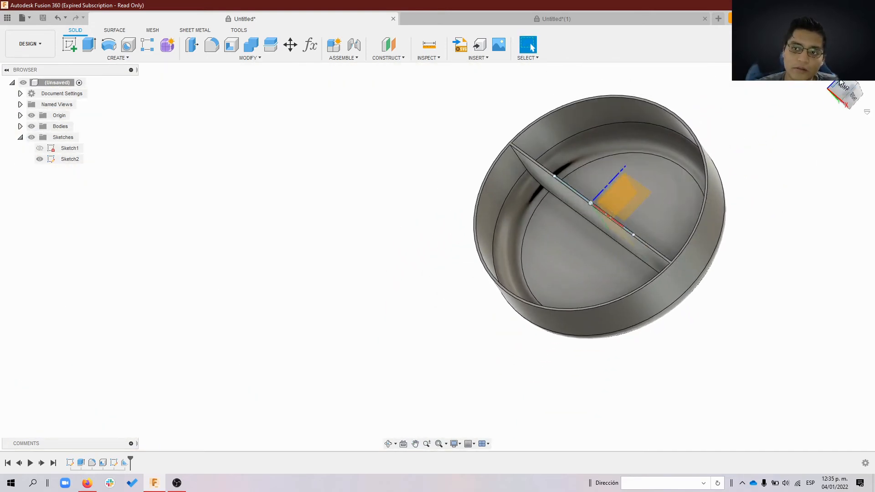
click(819, 77)
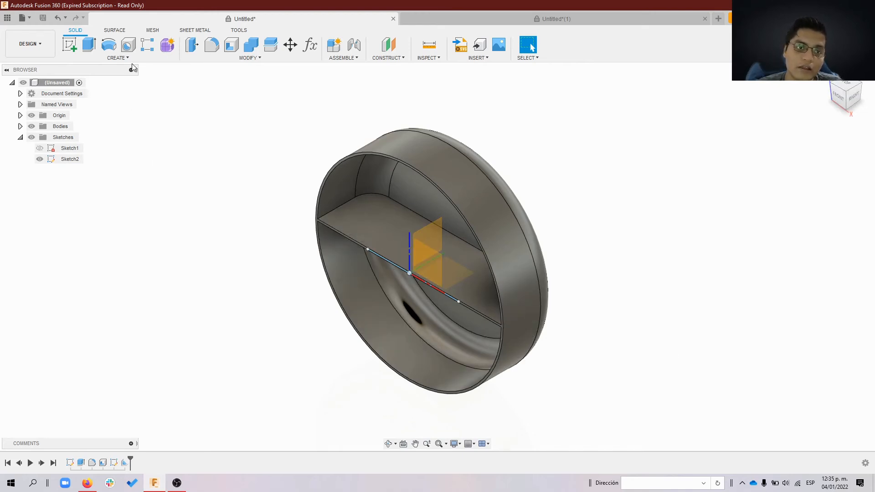
click(116, 58)
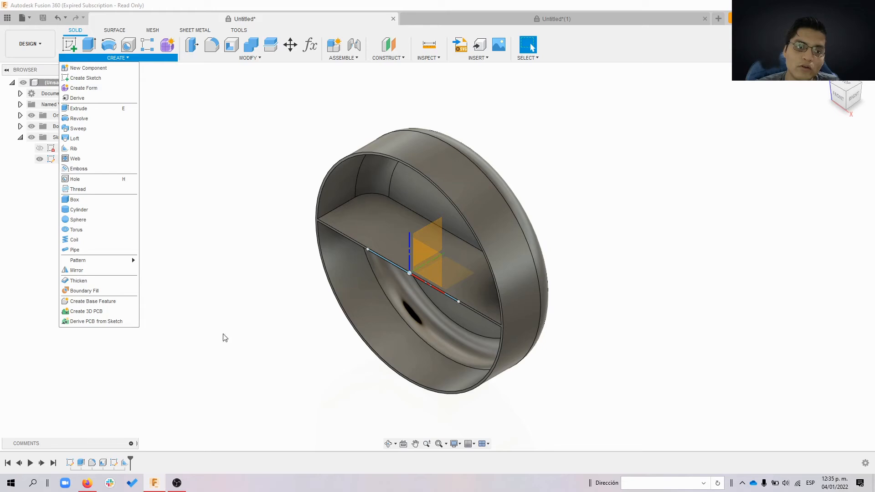
click(237, 432)
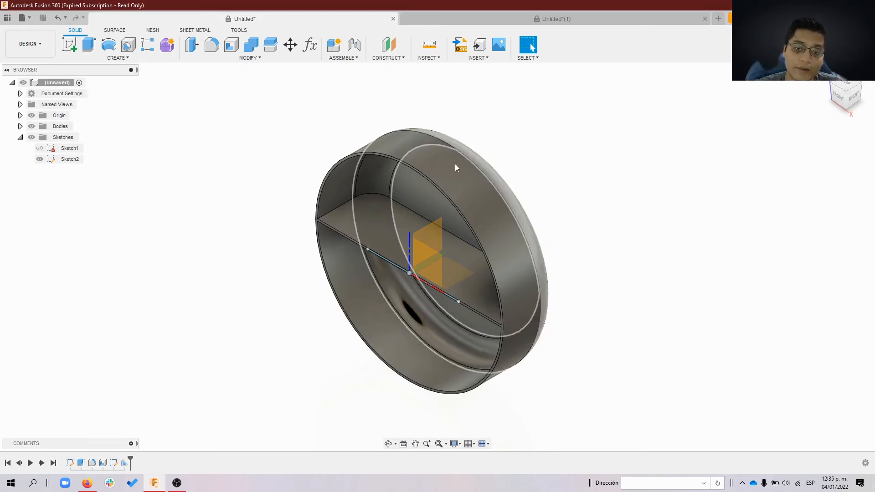
right_click(126, 467)
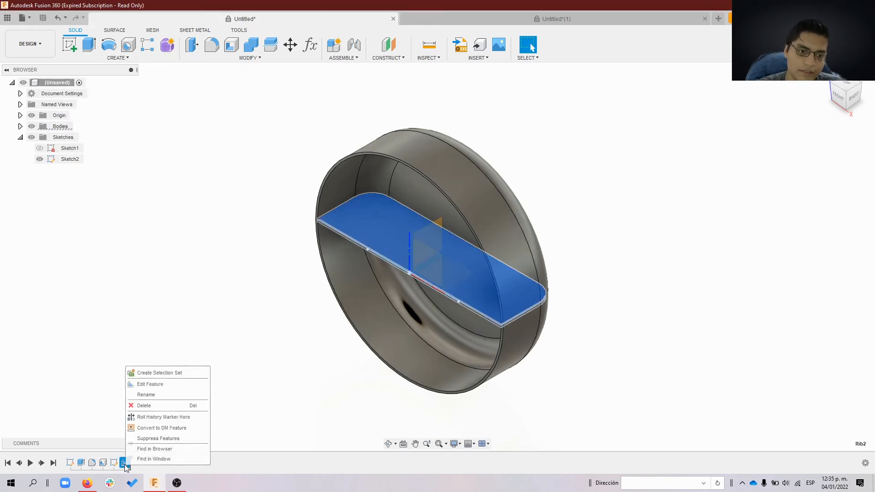
click(137, 406)
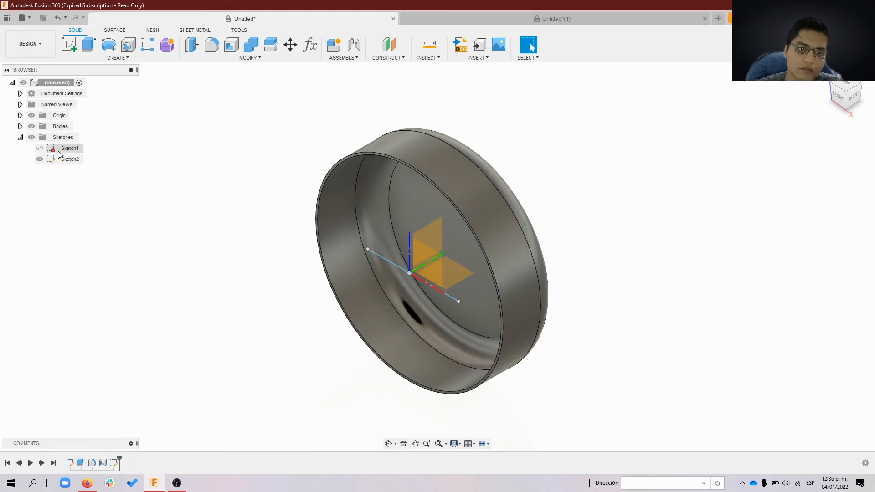
Step: Open Sketch2 for editing, check which plane its line is drawn on, and finish the sketch
right_click(69, 159)
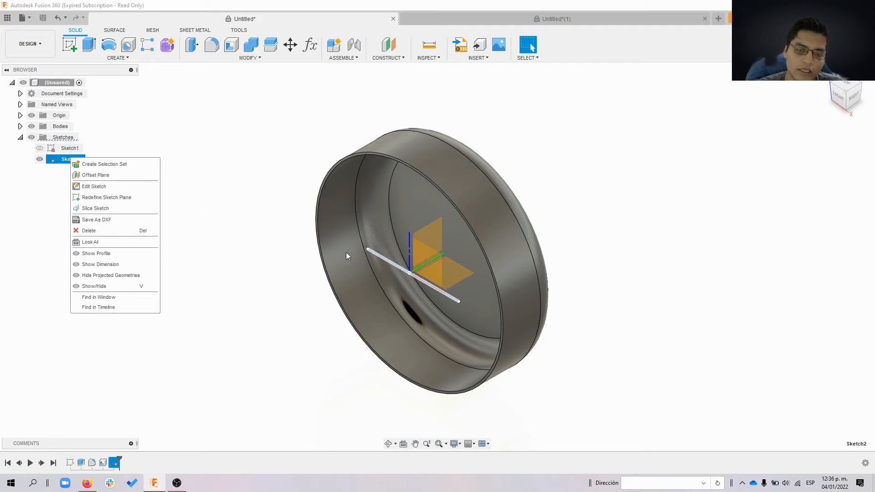
click(203, 168)
click(72, 159)
click(109, 214)
click(450, 278)
double_click(51, 159)
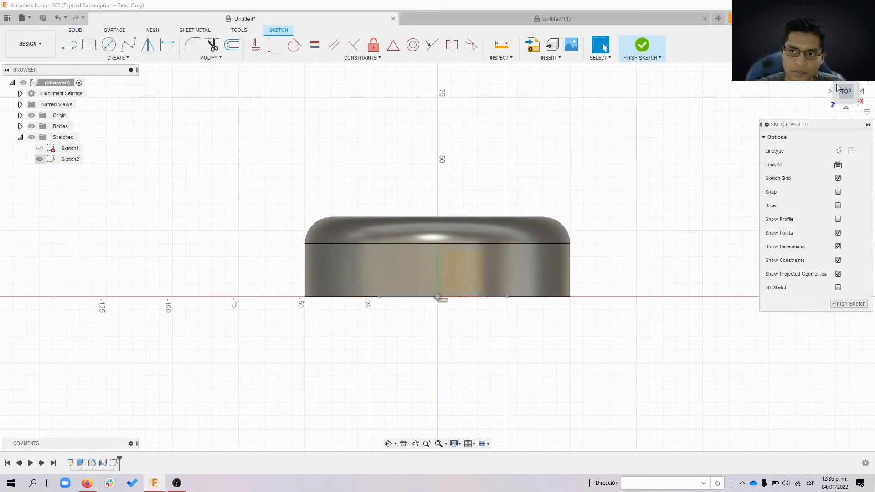
click(636, 52)
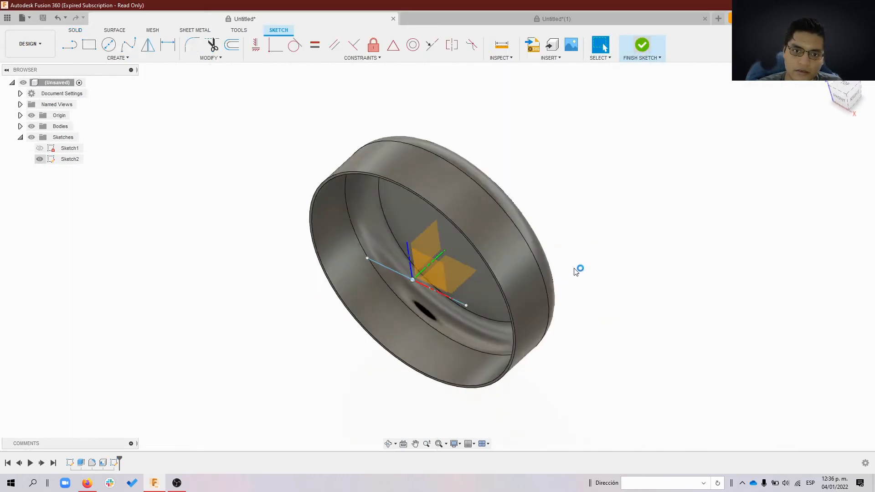
Step: Read the description of the Web command and its requirements for an open sketch profile
click(69, 159)
right_click(72, 160)
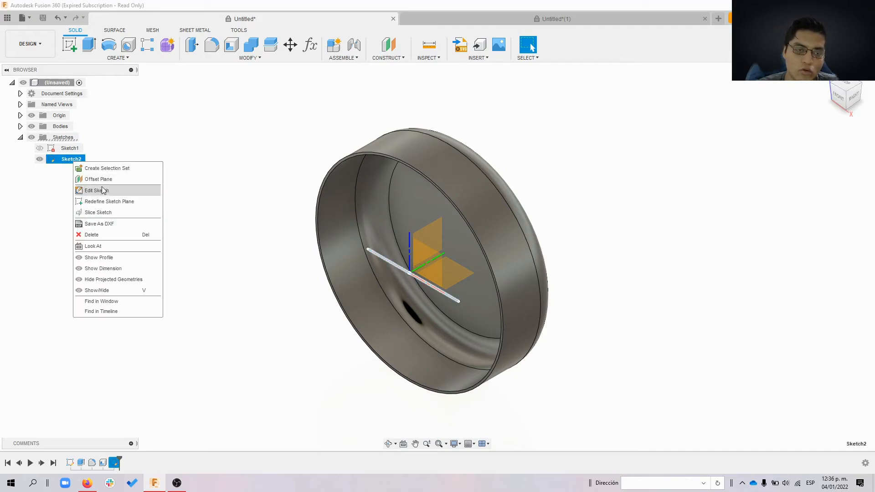
click(117, 58)
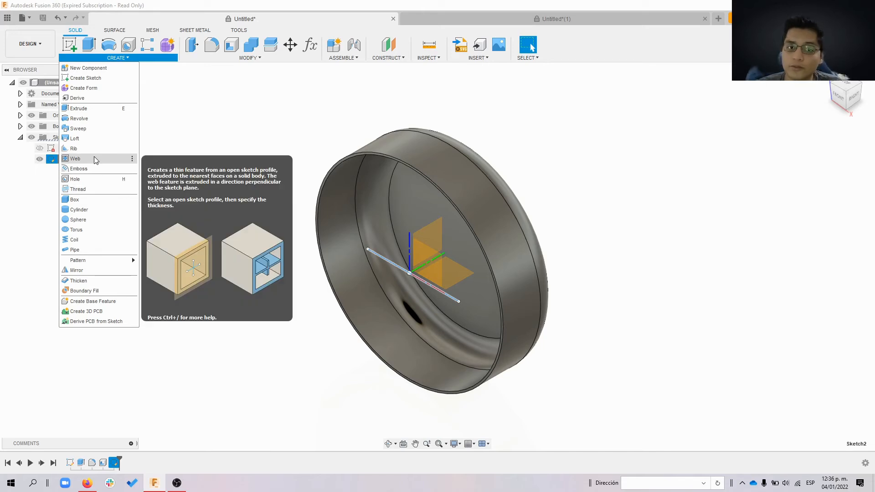
click(190, 134)
right_click(64, 159)
click(728, 250)
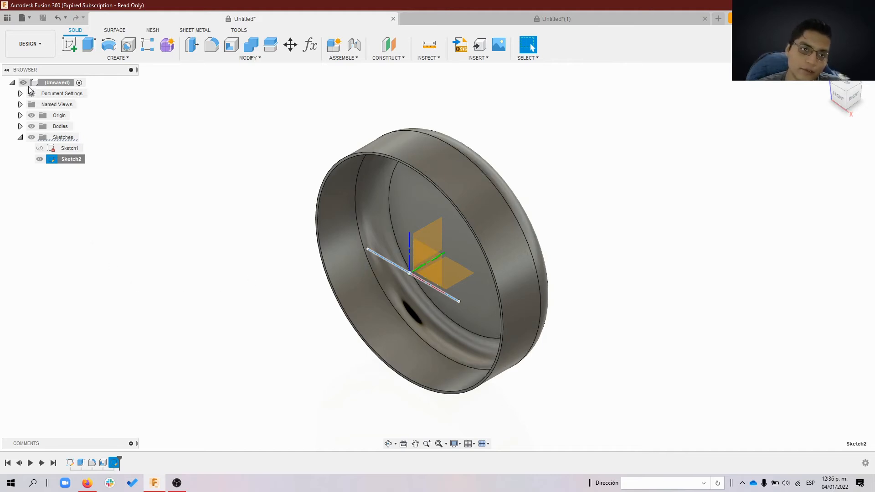
click(111, 59)
click(175, 168)
click(79, 160)
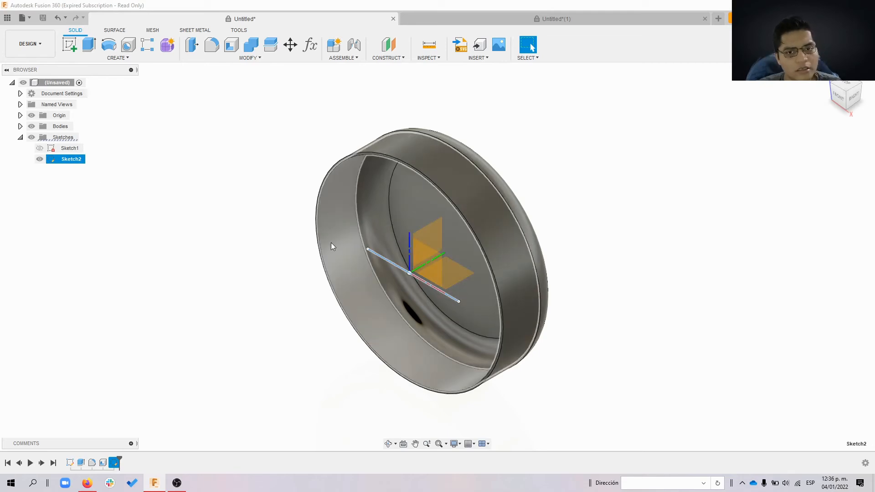
Step: Redefine the plane of Sketch2 to the vertical XZ origin plane at the body's open mouth
right_click(62, 167)
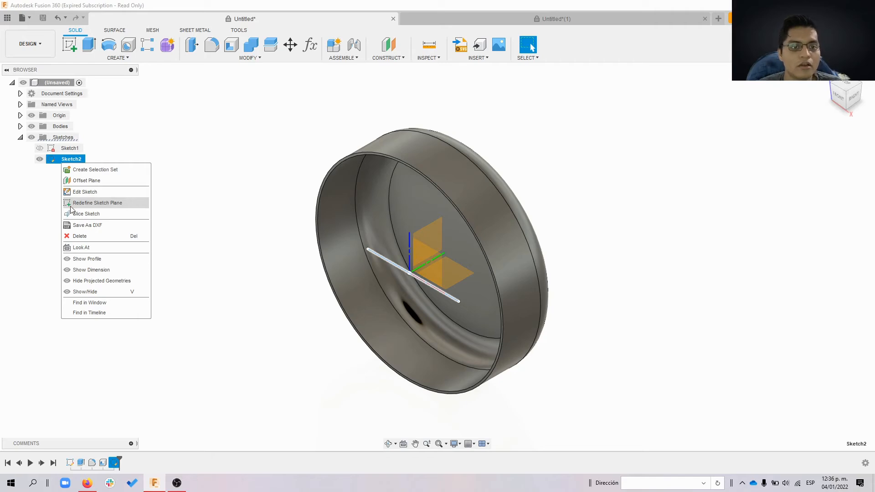
click(118, 204)
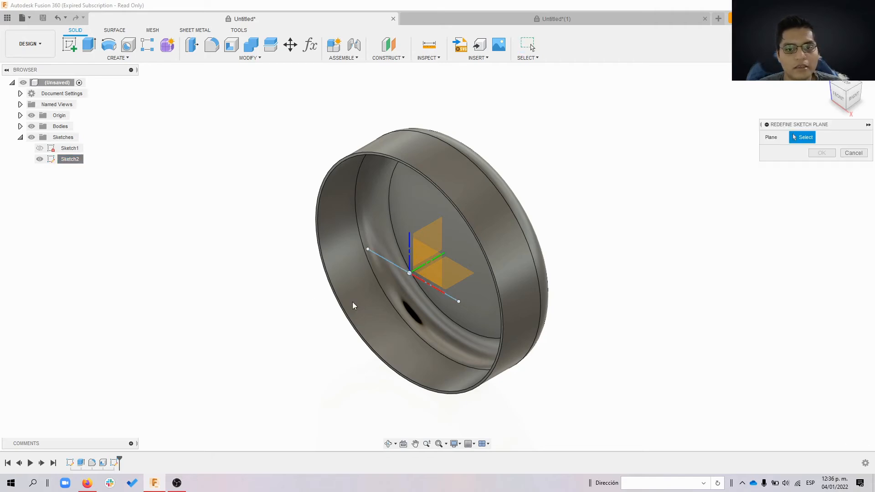
click(440, 270)
click(822, 153)
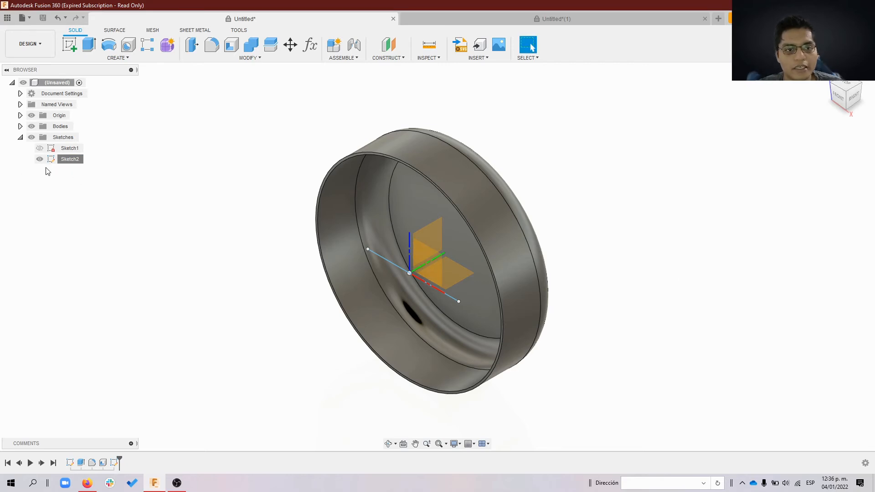
Step: Open Sketch2 for editing, examine its line on the redefined front plane, and finish the sketch
double_click(54, 159)
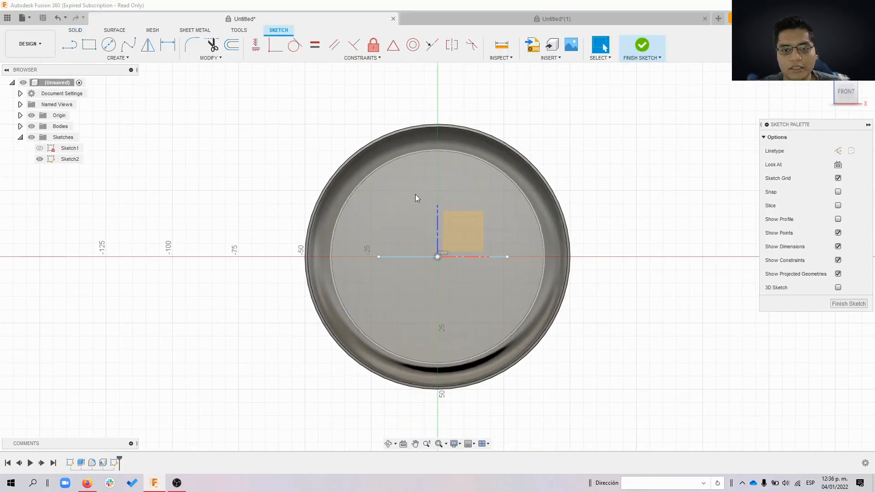
scroll(493, 247, up, 3)
scroll(467, 228, down, 4)
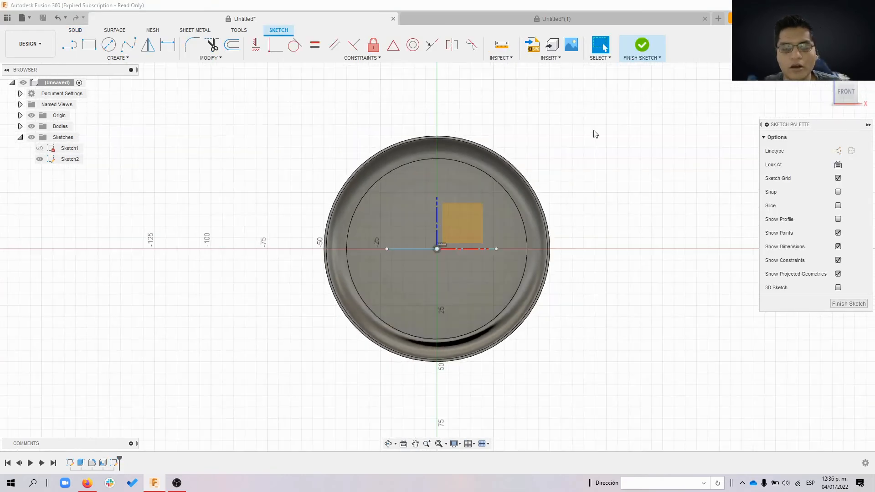
click(641, 45)
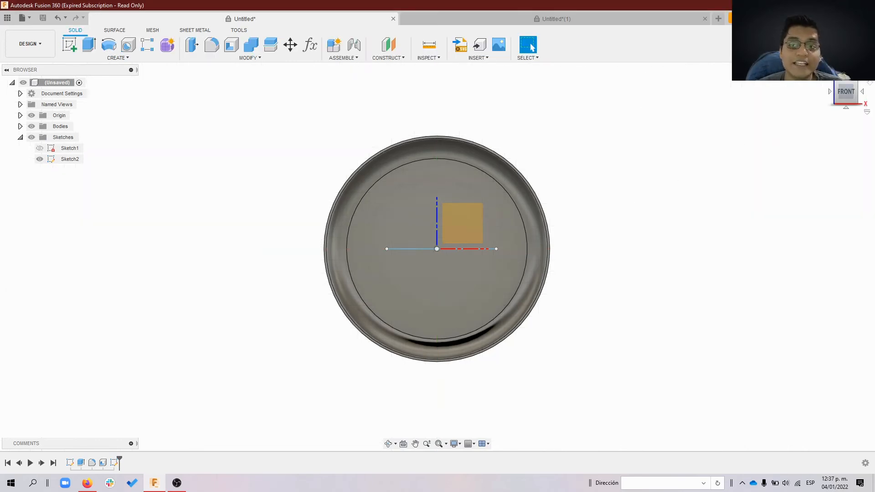
click(115, 57)
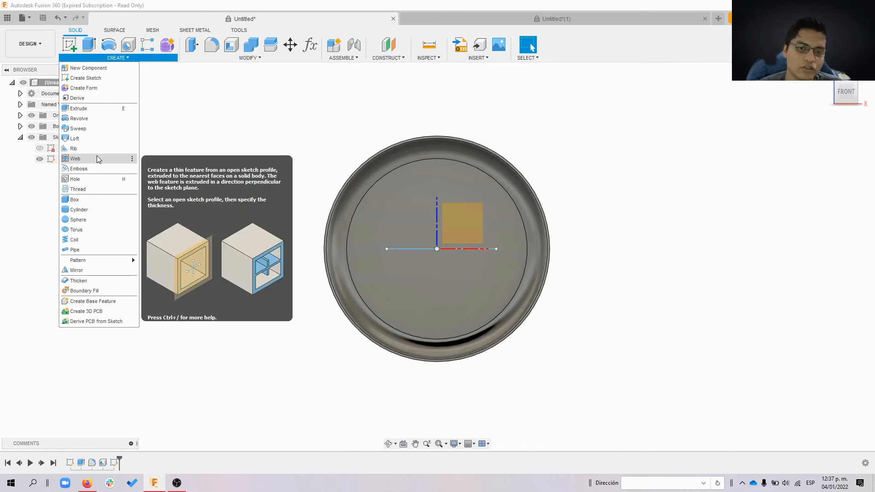
click(98, 159)
click(409, 250)
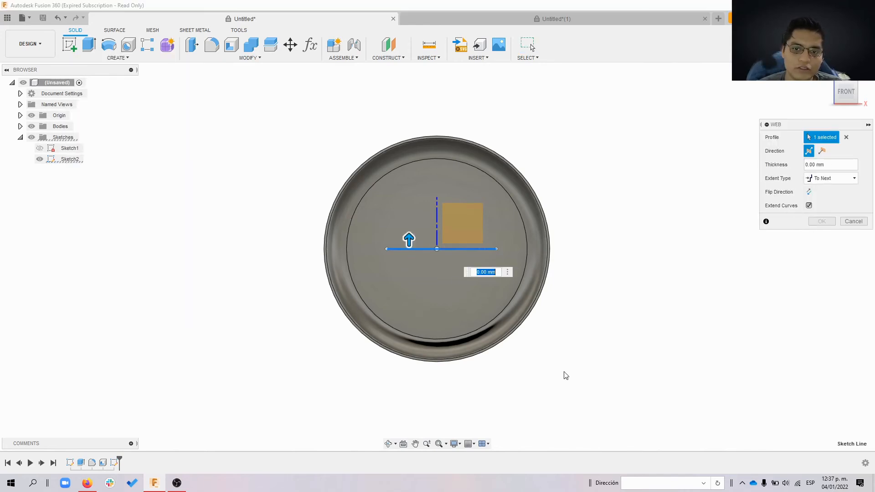
scroll(627, 347, up, 2)
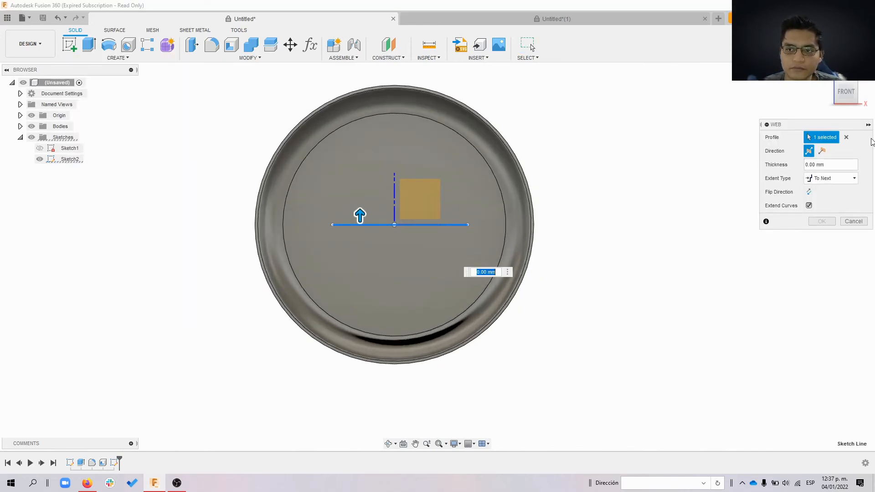
click(822, 151)
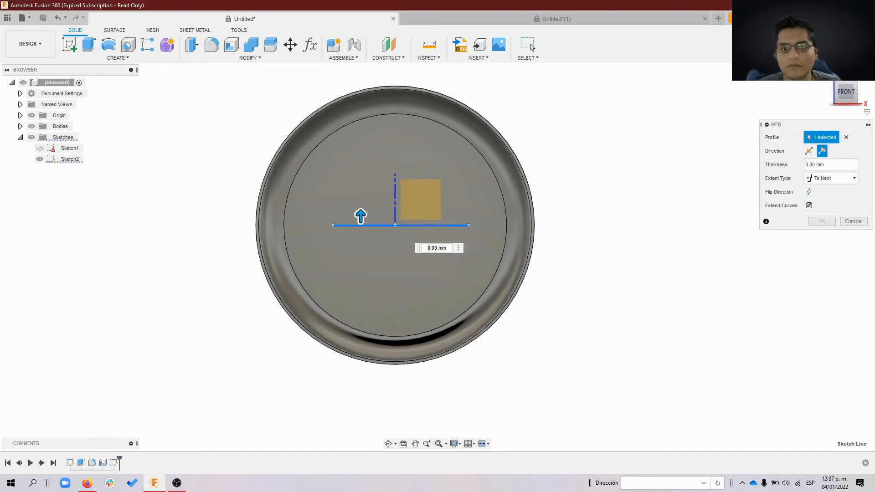
click(819, 91)
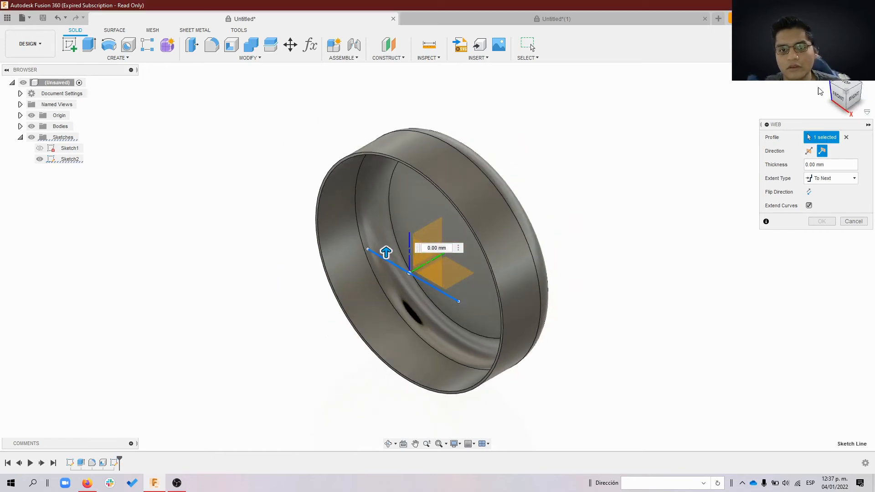
click(809, 192)
click(853, 221)
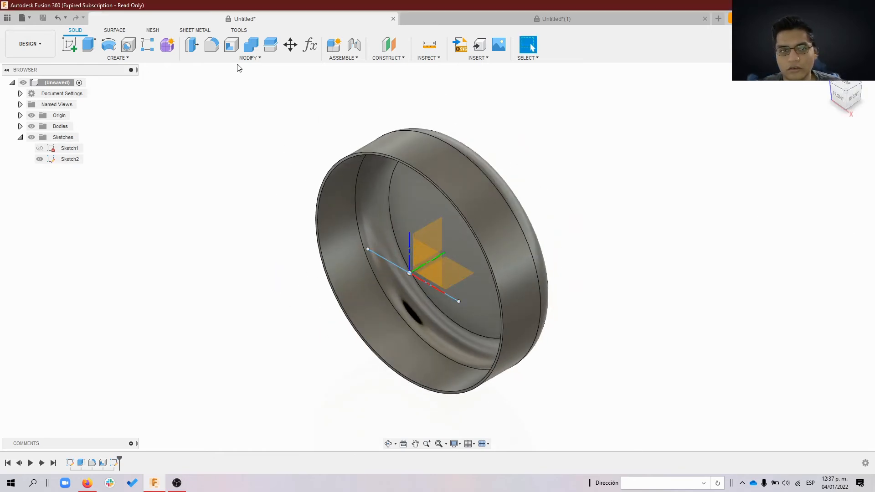
Step: Start a Web from the open Sketch2 line across the body's mouth and set its thickness to 1 mm
click(117, 58)
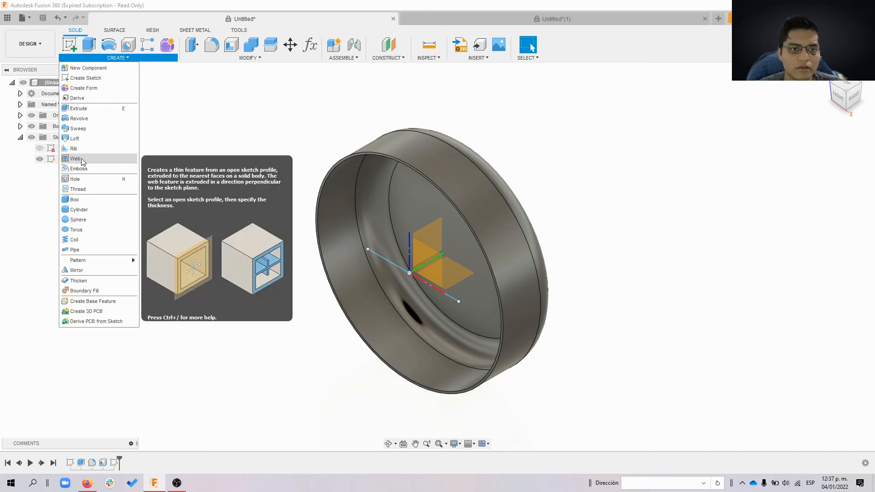
click(114, 159)
click(389, 263)
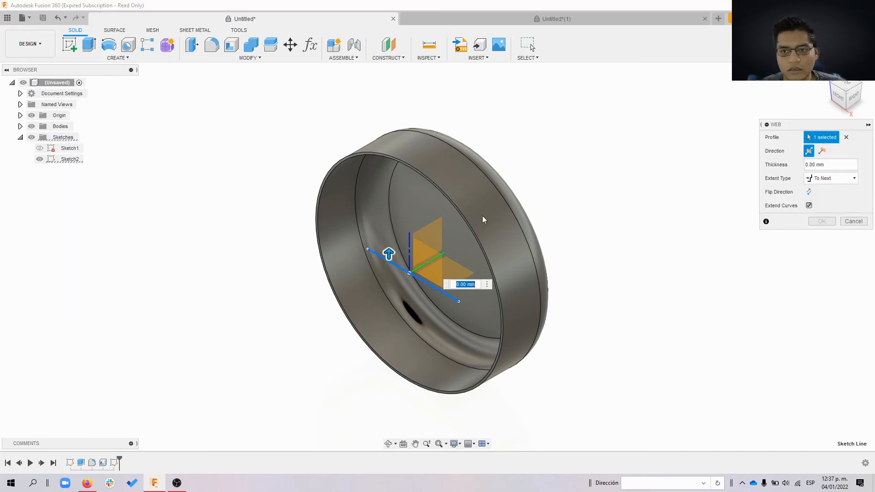
click(807, 164)
key(BackSpace)
text(1)
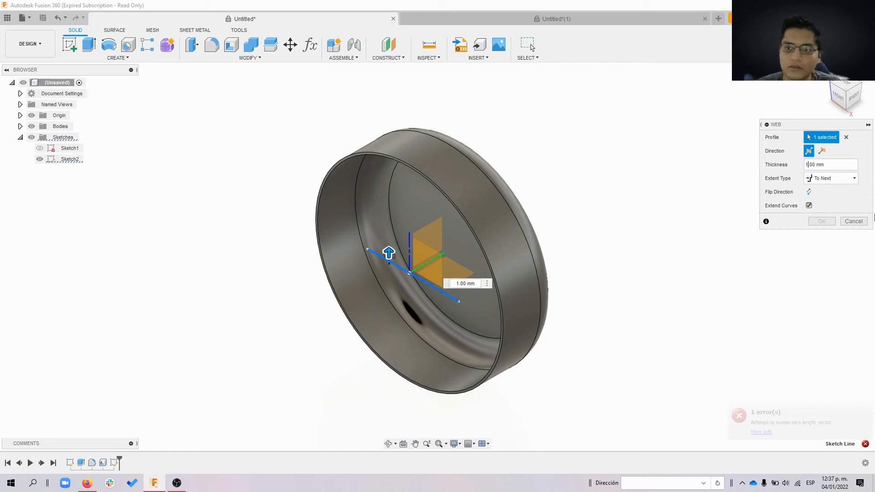
click(778, 433)
click(850, 424)
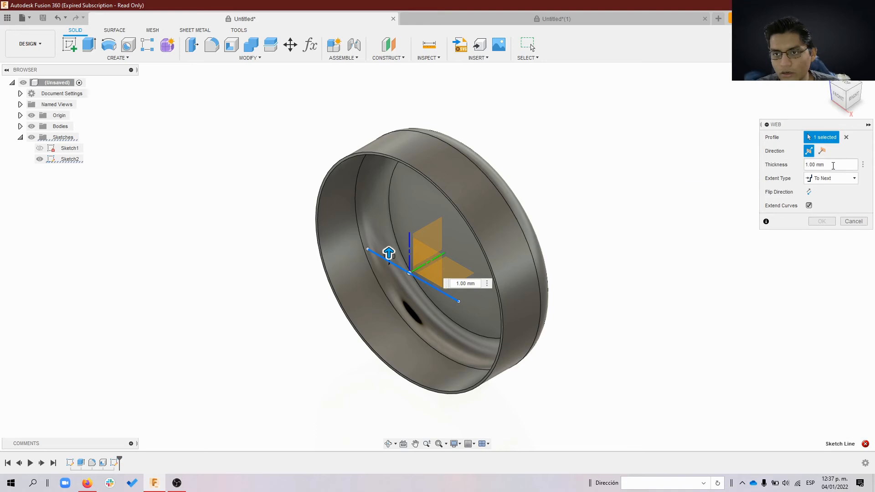
Step: Flip the web's extrusion direction so it runs from the sketch line into the shelled body
click(808, 194)
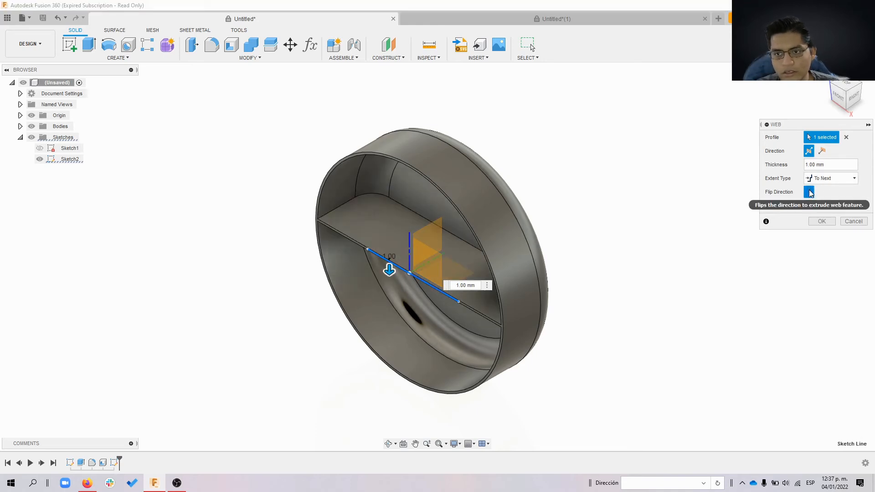
click(808, 192)
click(809, 193)
click(809, 193)
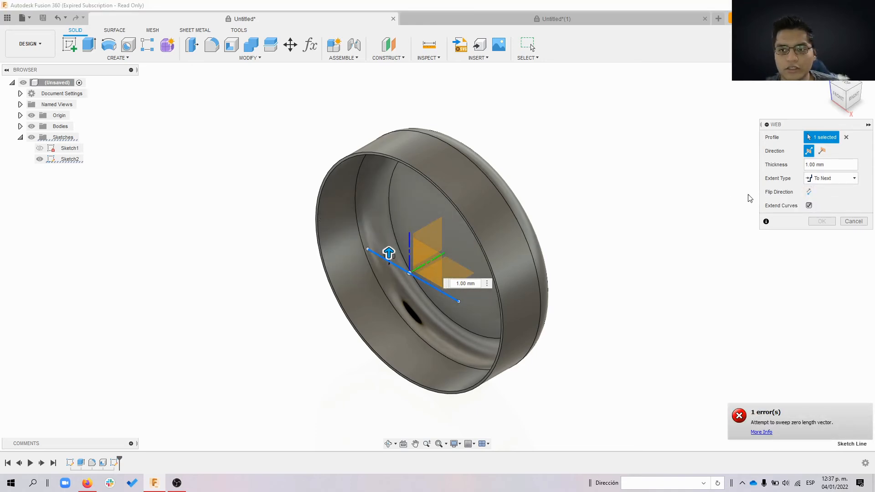
click(808, 192)
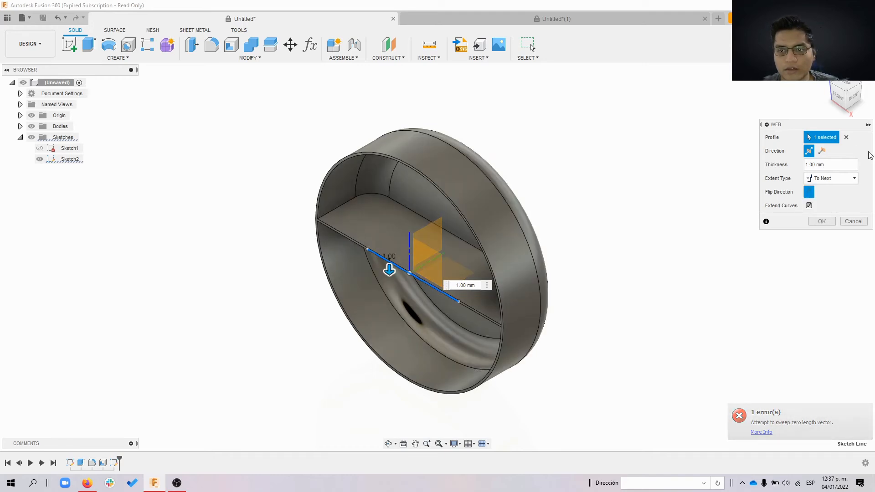
Step: Compare one-sided and symmetric thickness for the web, keep it symmetric about the sketch line, and create the feature
scroll(501, 260, up, 3)
shift+middle_drag(404, 287, 649, 193)
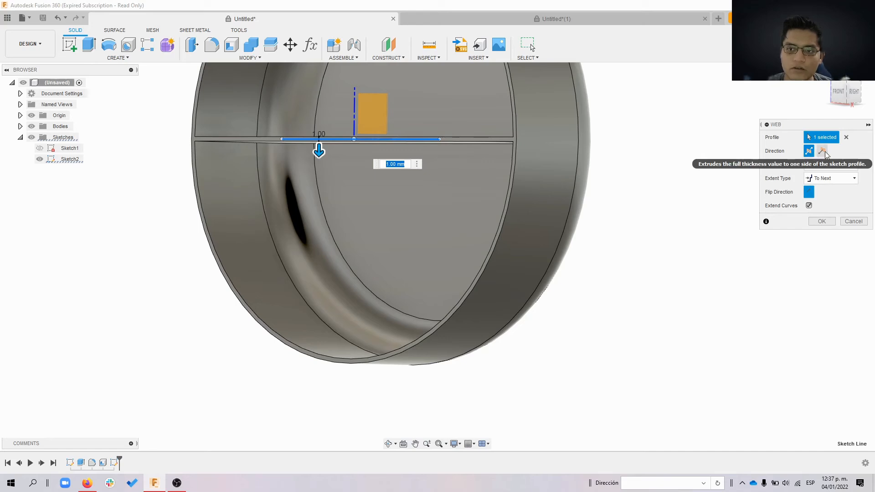
click(824, 152)
click(812, 151)
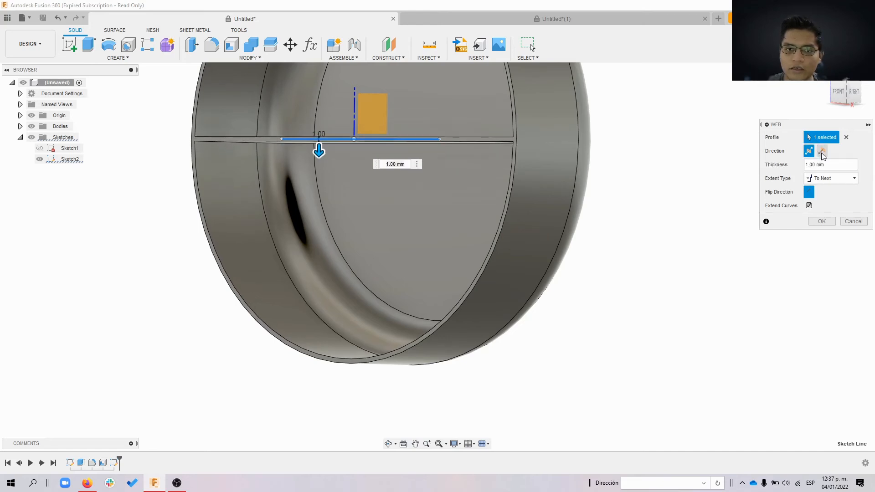
shift+middle_drag(378, 165, 436, 230)
scroll(439, 223, down, 2)
shift+middle_drag(382, 182, 353, 215)
shift+middle_drag(319, 275, 332, 229)
mouse_move(343, 136)
shift+middle_down()
mouse_move(363, 164)
mouse_move(345, 139)
shift+middle_up()
shift+middle_drag(320, 227, 351, 269)
click(821, 221)
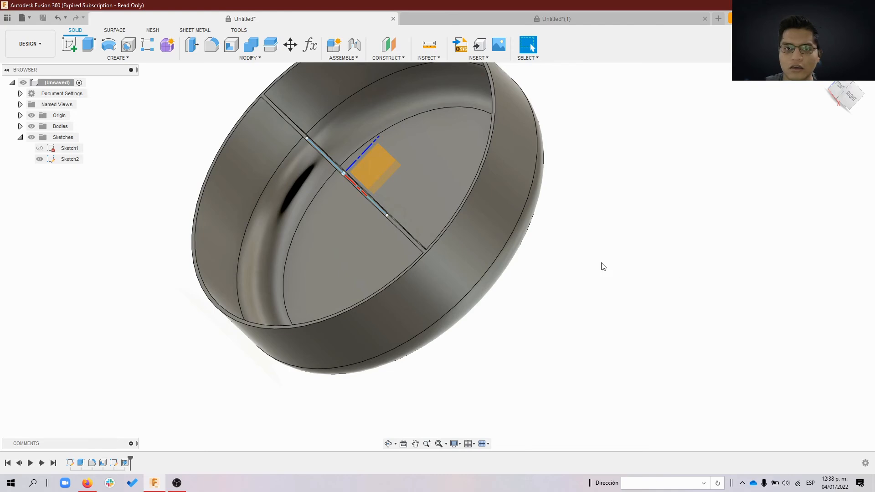
Step: Examine the finished web inside the shelled round body, close up and from the home view
scroll(574, 264, up, 3)
scroll(501, 255, down, 3)
middle_drag(218, 120, 253, 154)
click(130, 58)
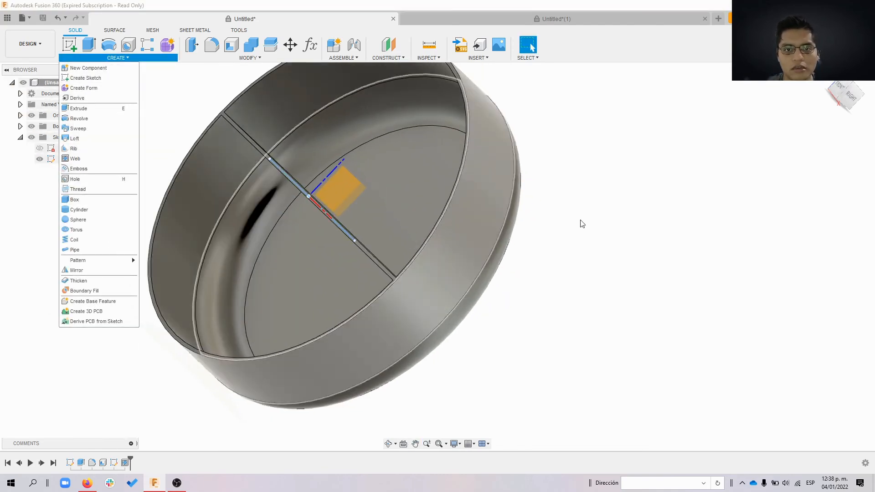
click(574, 249)
scroll(573, 247, up, 5)
scroll(382, 227, down, 6)
middle_drag(283, 222, 446, 271)
click(822, 77)
Step: Switch to the second untitled design and bring its solid cylinder fully into view
click(461, 21)
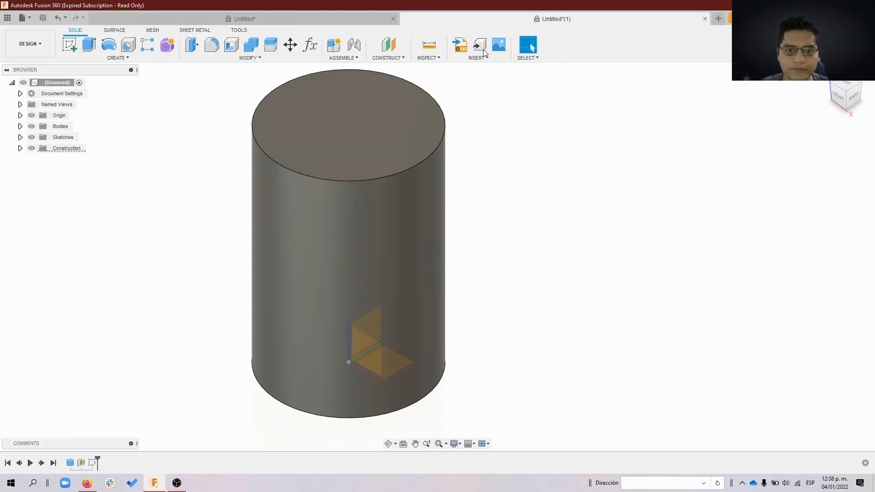
scroll(568, 245, up, 2)
scroll(501, 230, down, 3)
middle_drag(640, 253, 716, 272)
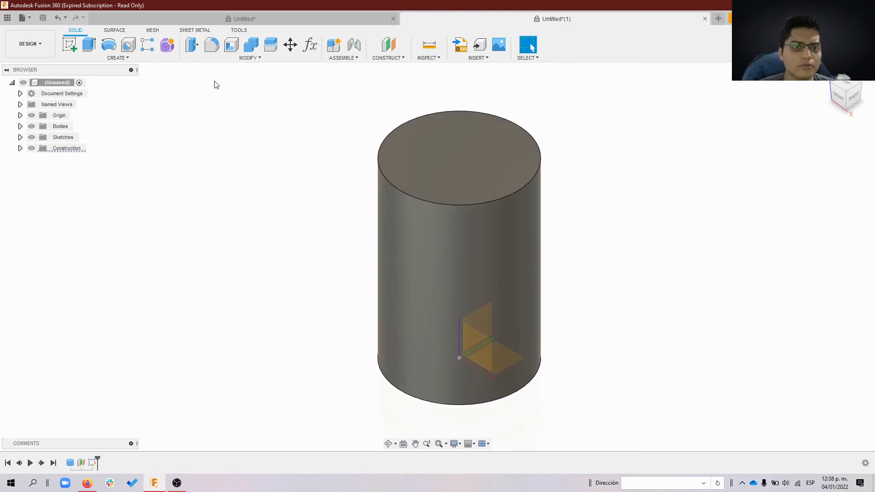
click(106, 49)
click(853, 179)
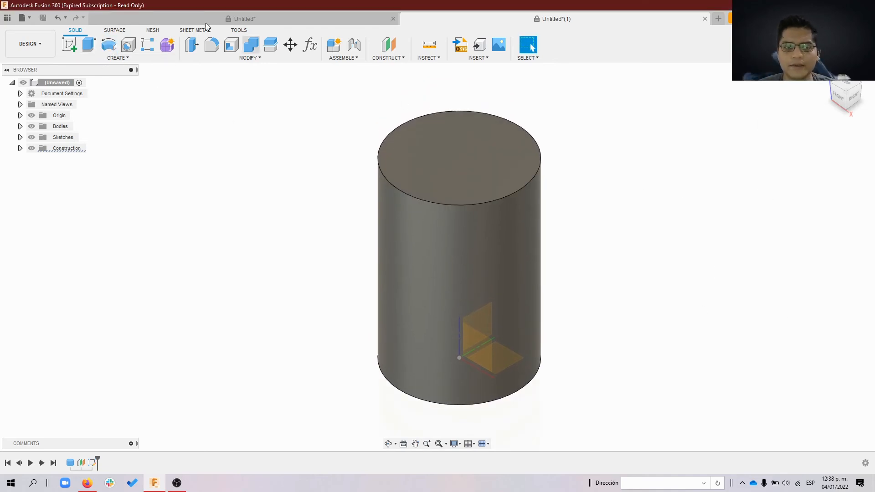
Step: Read the description of the Emboss command and its requirements for sketch profiles and body faces
click(121, 59)
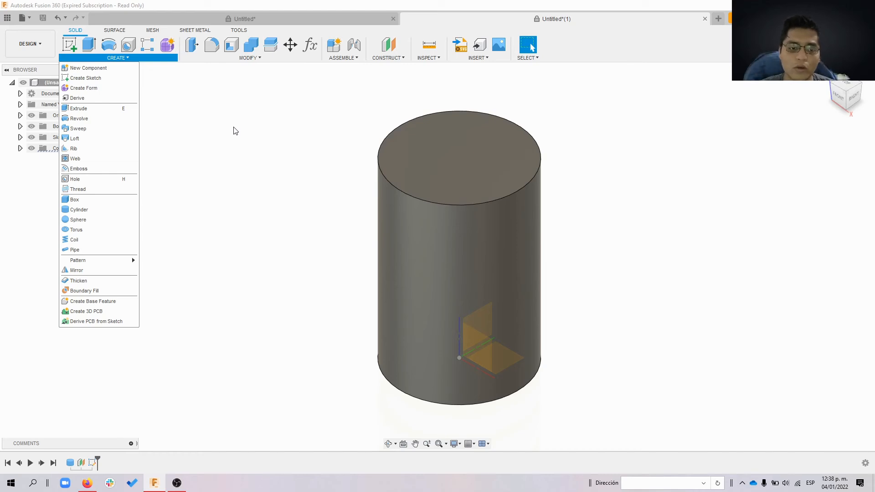
click(232, 265)
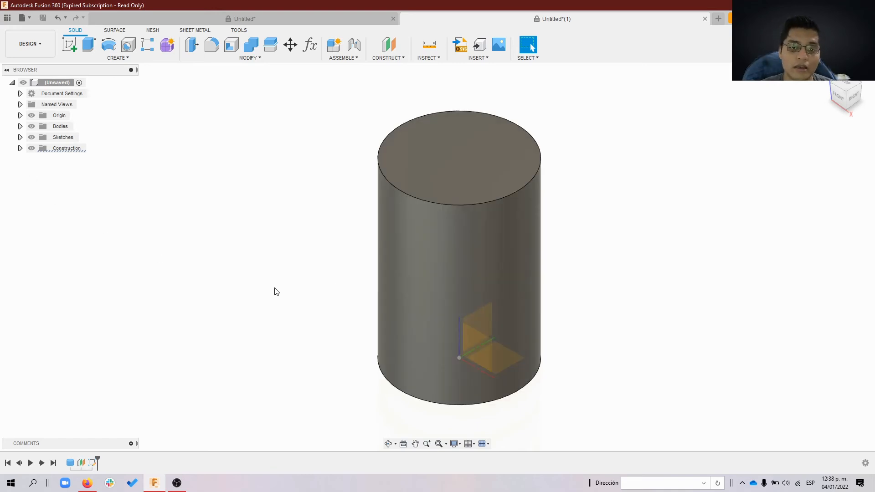
click(107, 59)
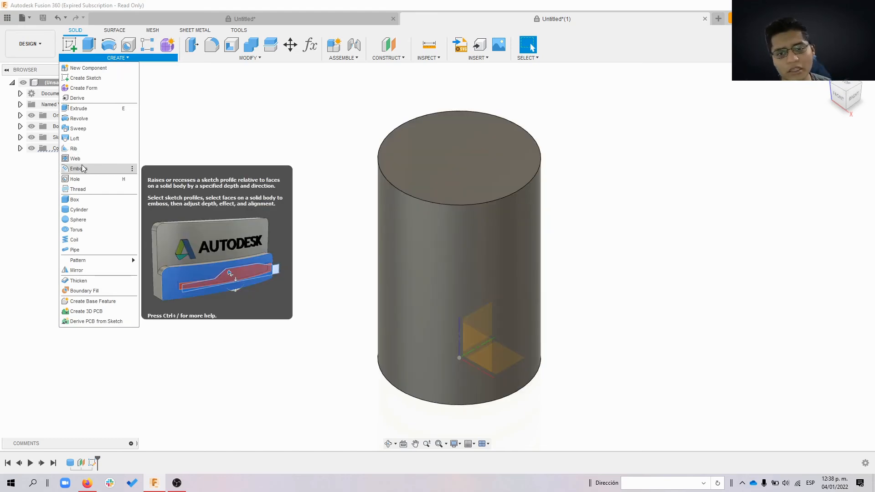
click(303, 202)
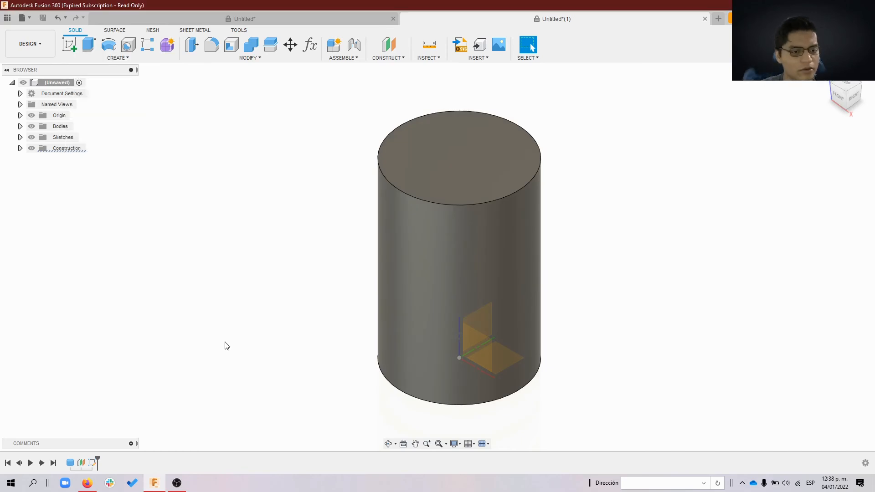
click(145, 56)
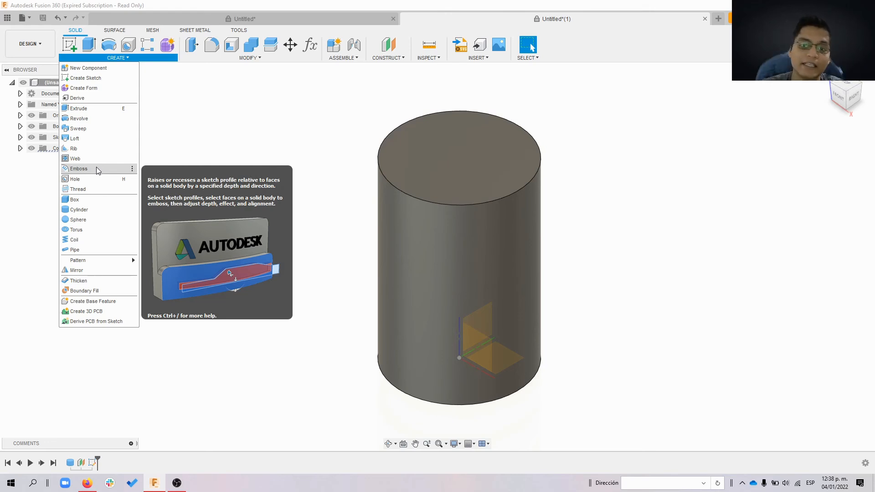
click(623, 246)
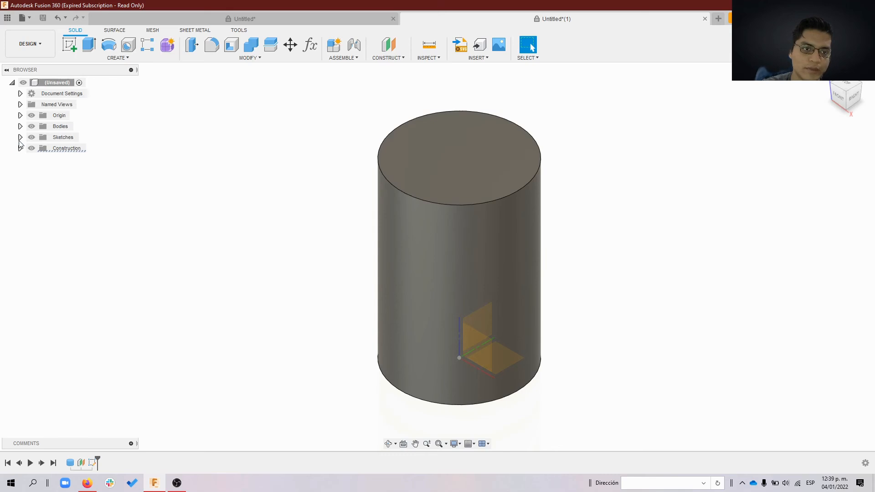
Step: Show Sketch2 beside the cylinder and select it to check its position from the front
click(20, 138)
click(39, 148)
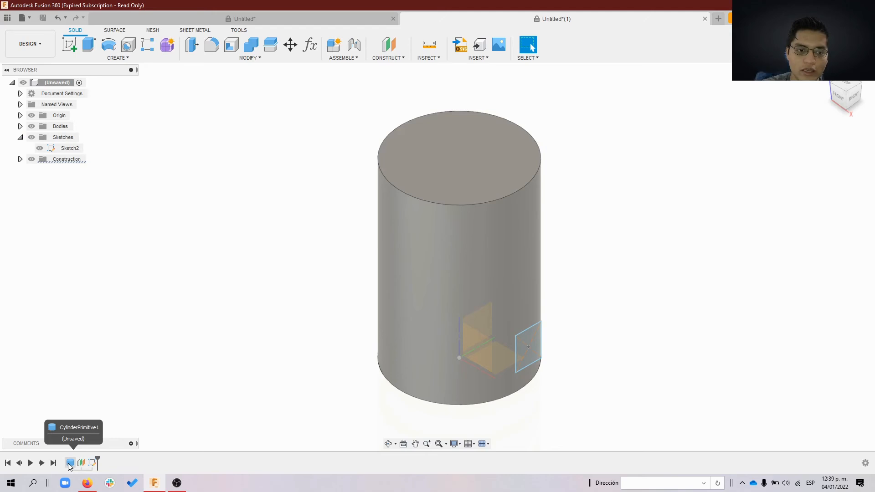
scroll(620, 367, up, 1)
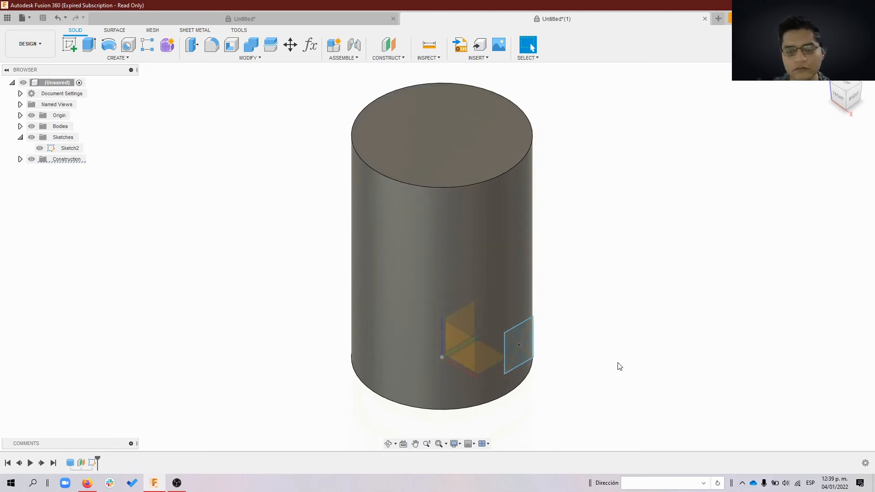
middle_drag(605, 250, 550, 252)
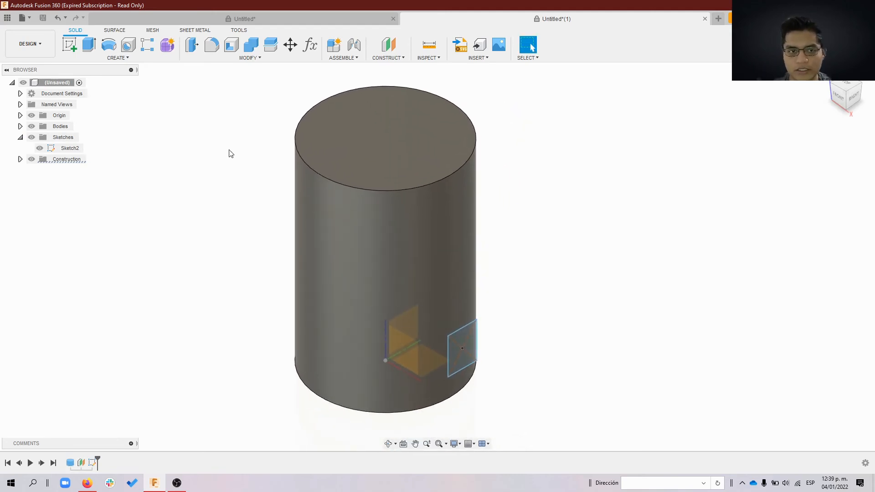
click(94, 463)
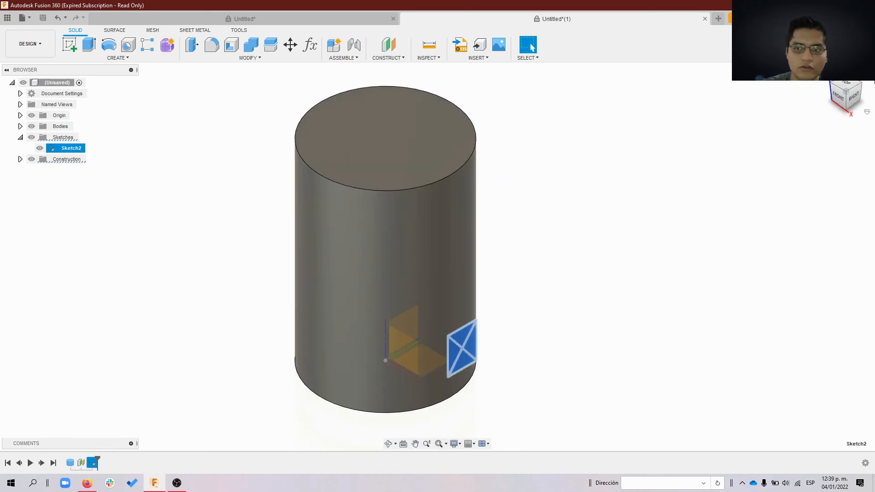
click(838, 97)
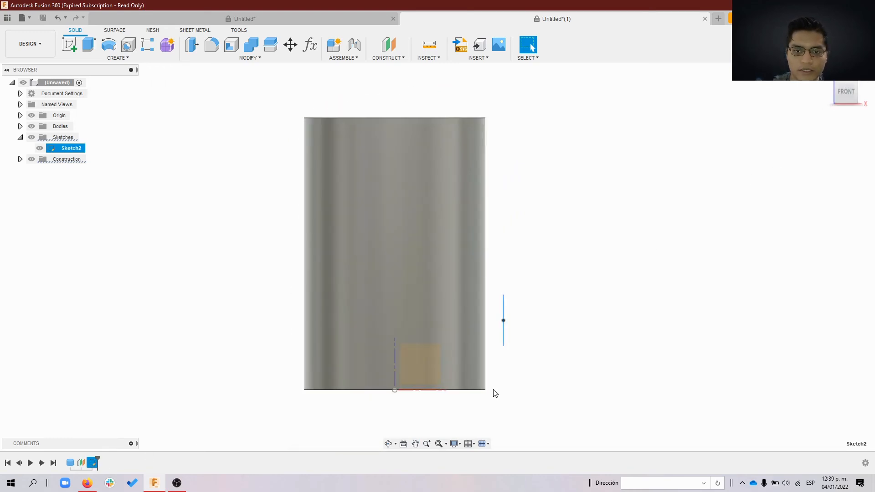
Step: Show the construction plane Plane1 beside the cylinder and return to the home view
click(20, 159)
click(39, 170)
key(Escape)
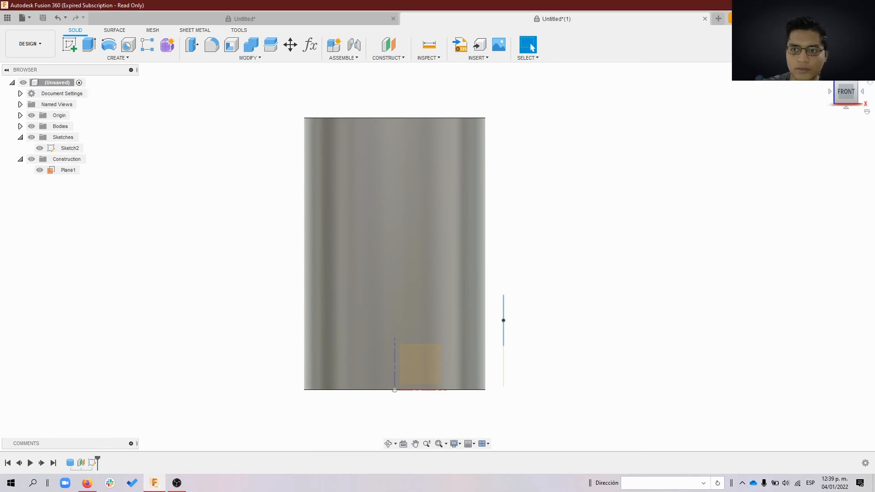
click(869, 83)
Step: Select Plane1 and review the operations available for the construction plane
click(49, 170)
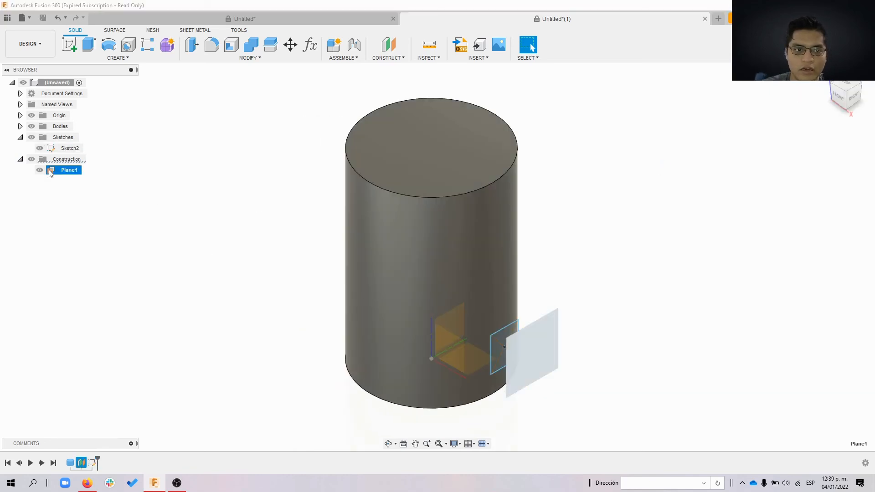
click(52, 170)
click(57, 170)
click(57, 171)
click(58, 170)
right_click(59, 173)
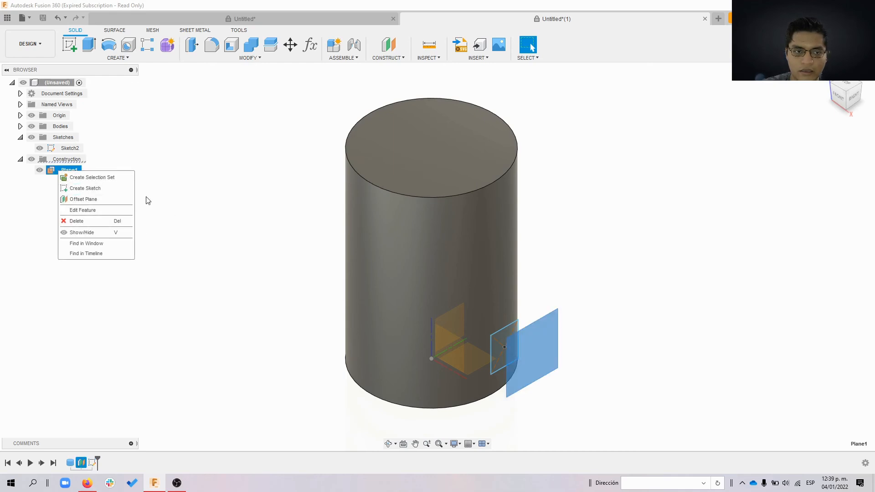
click(591, 358)
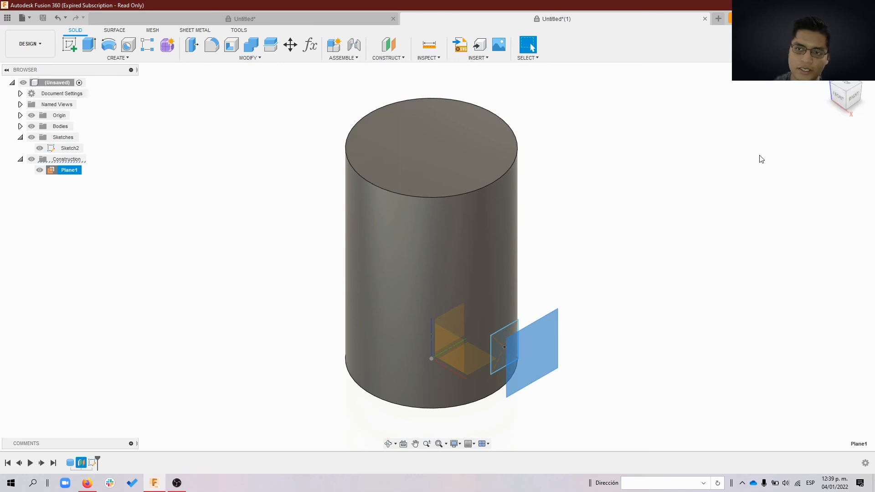
Step: Check Sketch2 and Plane1 from the front, hide the construction plane Plane1, and return to the home view
click(693, 187)
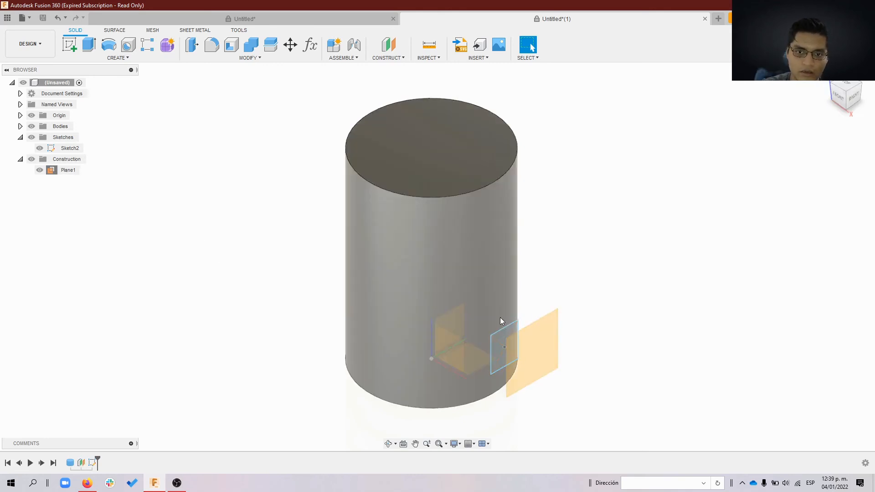
click(838, 100)
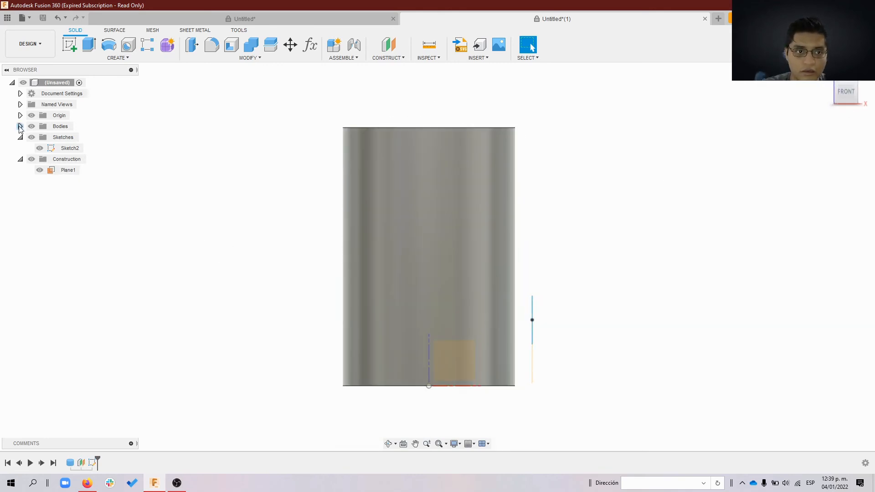
click(39, 170)
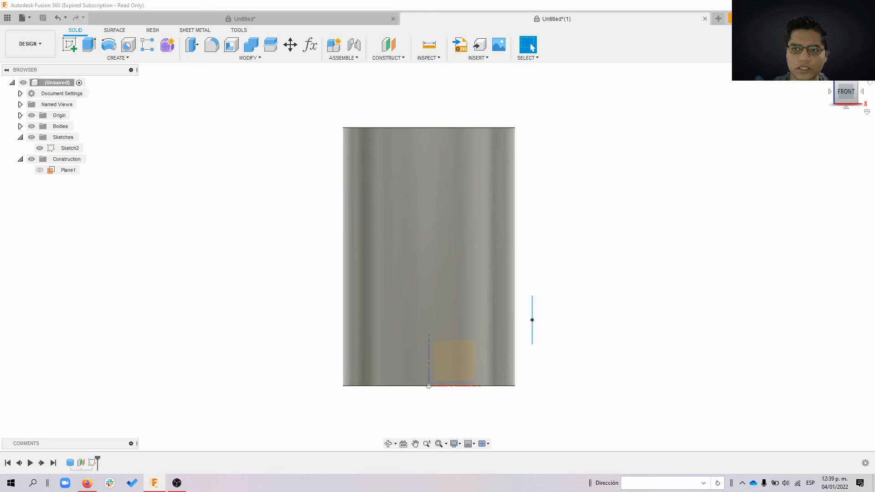
click(825, 75)
Step: Emboss the Sketch2 rectangle onto the cylinder's curved side face as a raised feature with a 2 mm depth
click(117, 59)
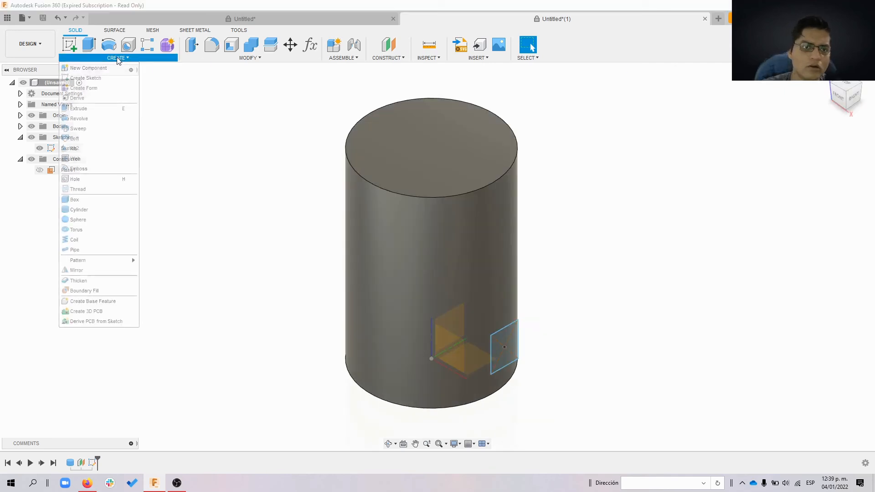
click(84, 169)
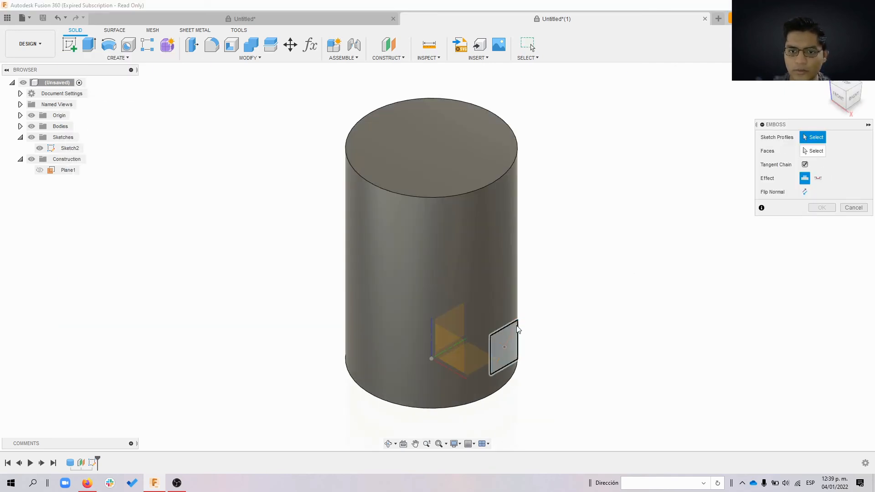
click(503, 347)
click(816, 151)
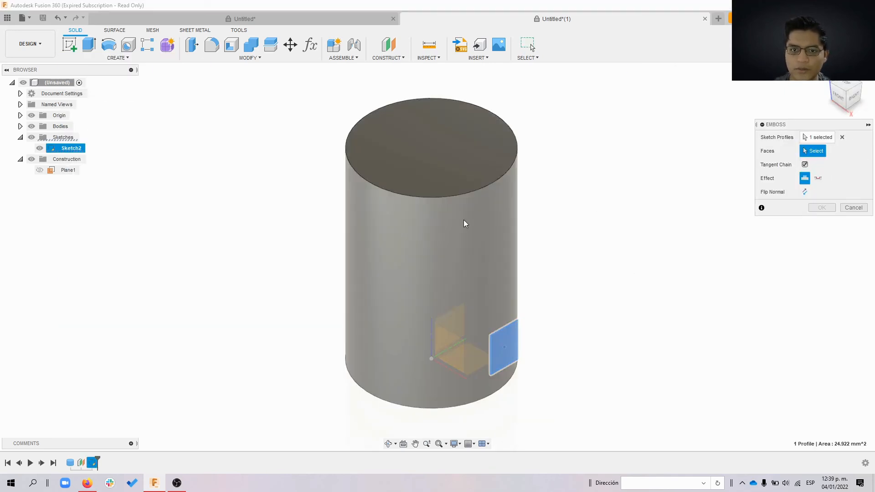
click(465, 224)
scroll(549, 408, up, 3)
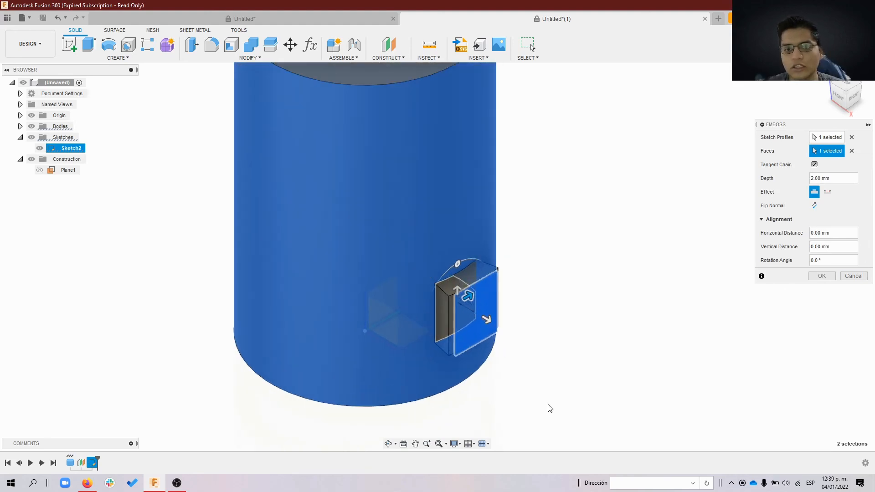
scroll(524, 294, up, 3)
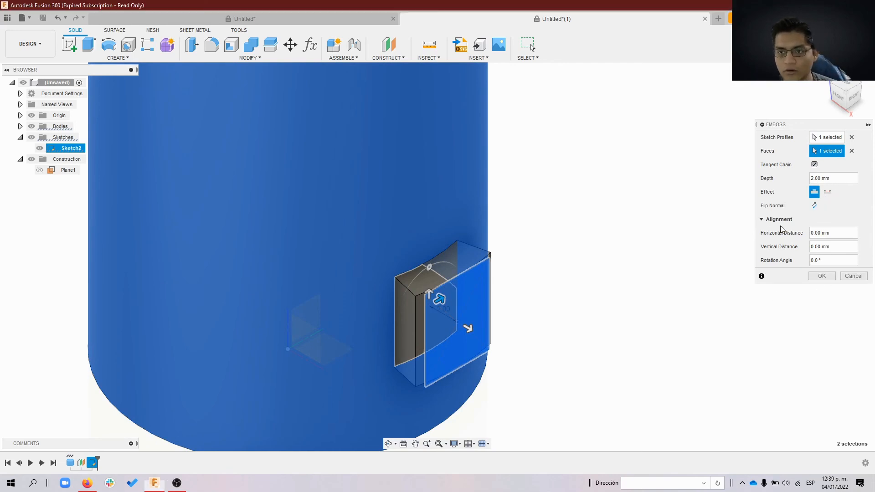
click(820, 276)
shift+middle_drag(486, 328, 498, 310)
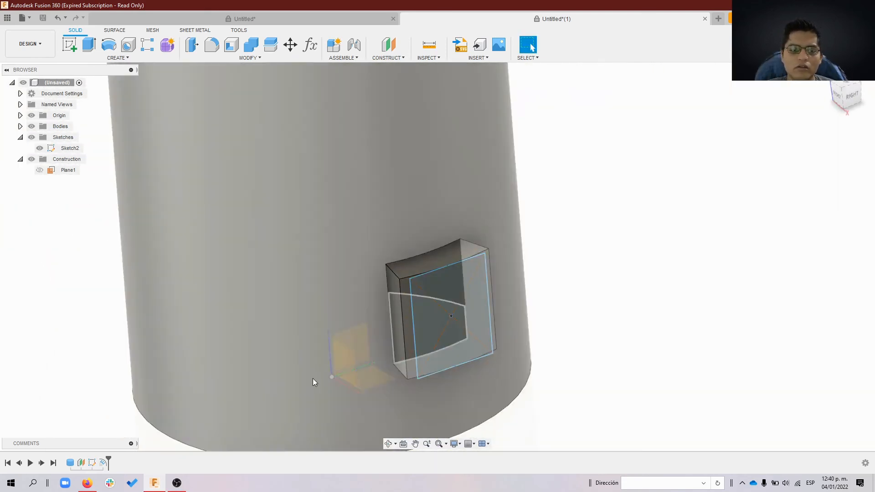
Step: Edit the emboss feature to use the deboss effect, cutting the rectangle 2 mm into the cylinder
right_click(107, 460)
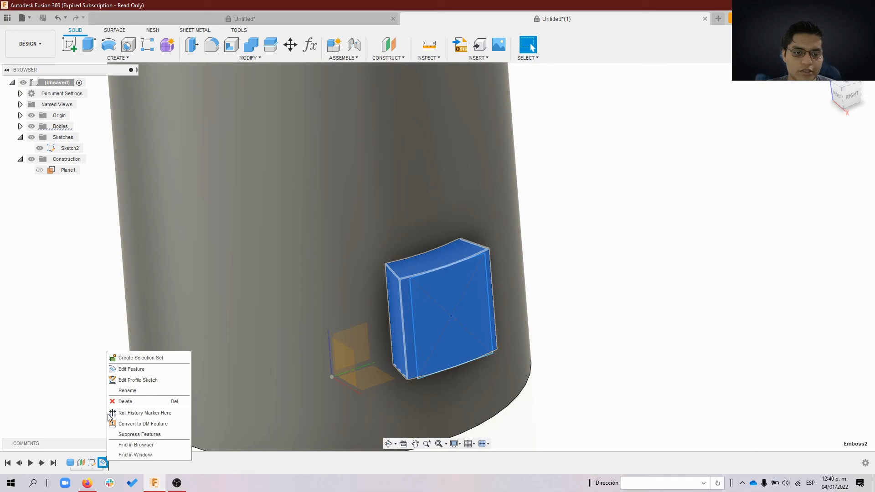
click(131, 369)
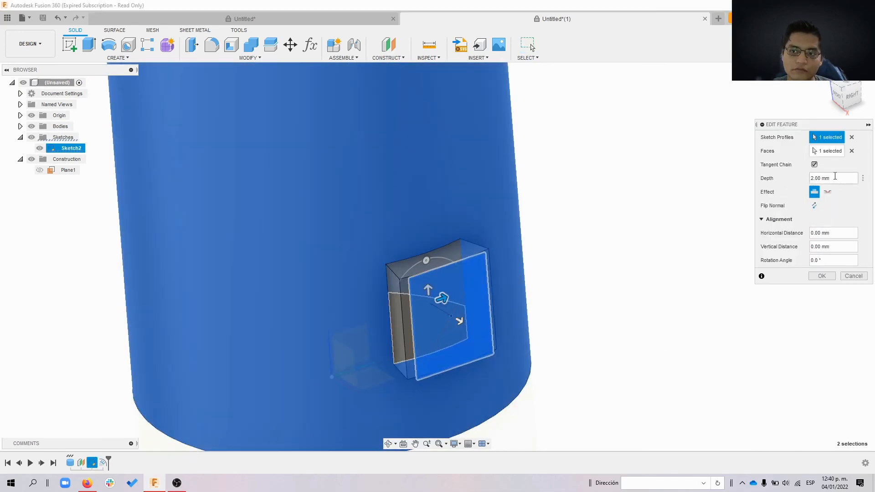
click(827, 192)
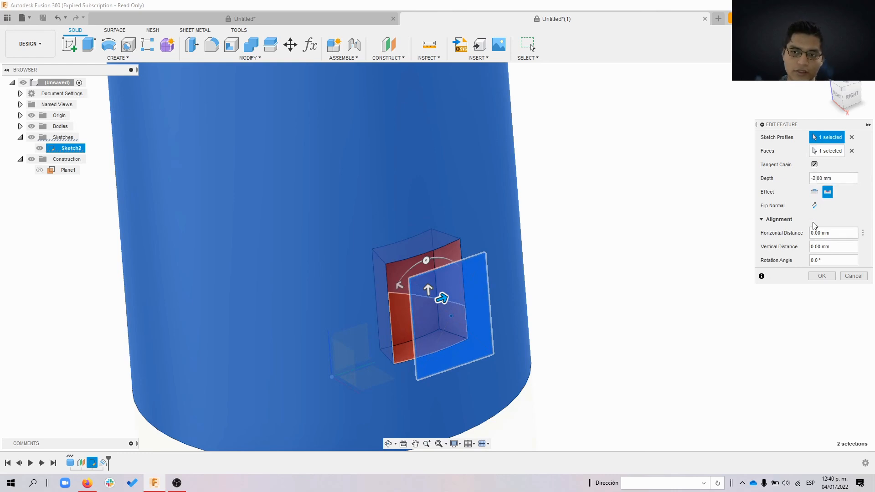
click(821, 276)
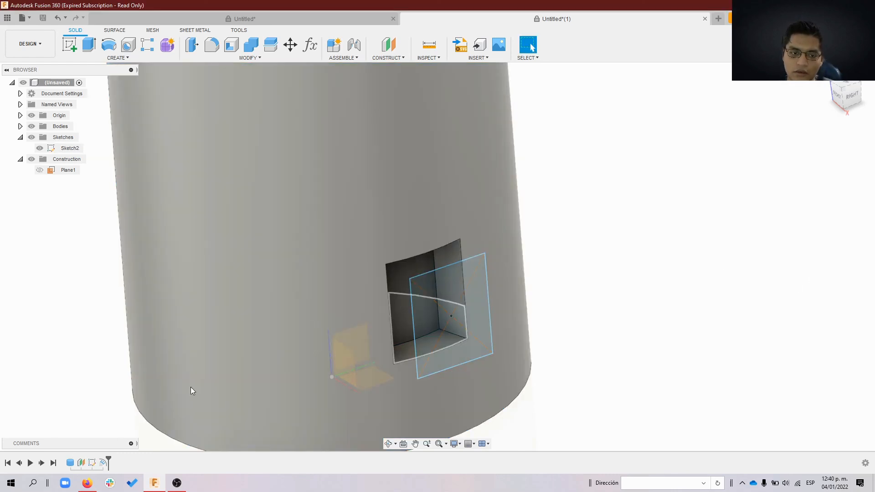
Step: Reopen the deboss feature and try its alignment distances, rotation angle and Flip Normal options, returning the distances and angle to 0
right_click(103, 462)
click(155, 368)
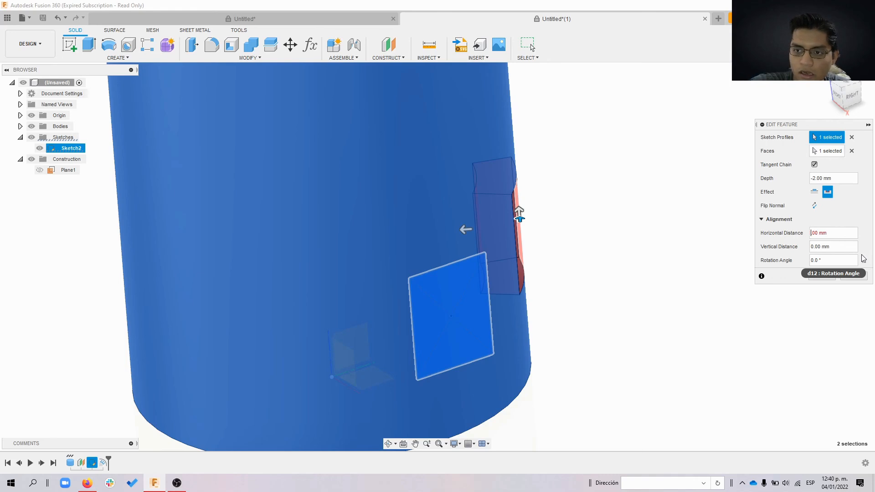
text(0)
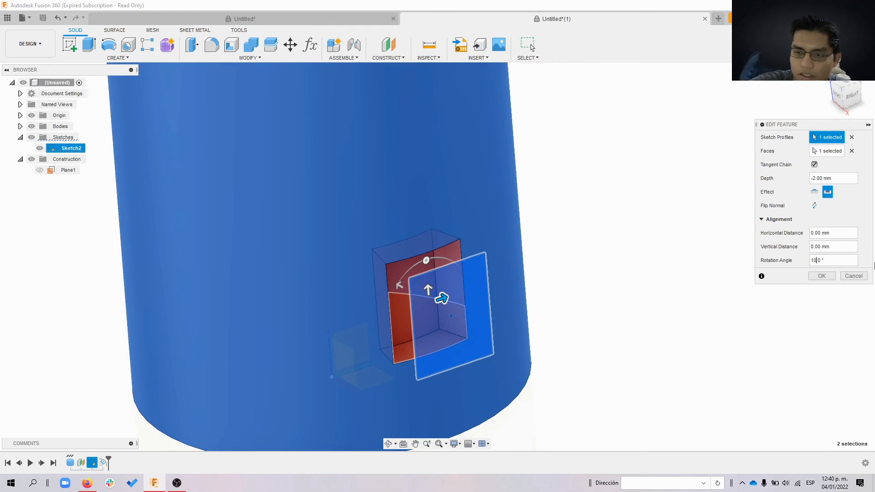
text(0)
click(814, 206)
click(815, 209)
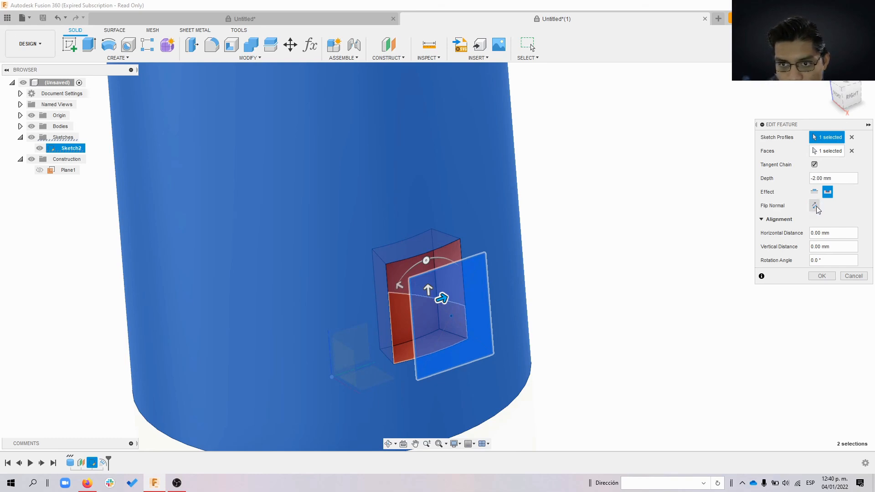
Step: Switch the feature's effect back to a raised emboss with a 2 mm depth and inspect it on the cylinder
click(814, 192)
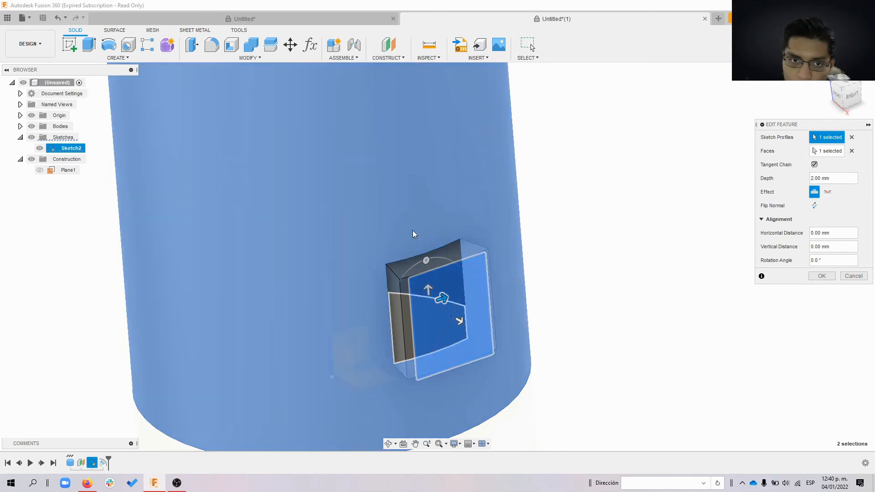
scroll(429, 207, up, 1)
scroll(461, 209, down, 3)
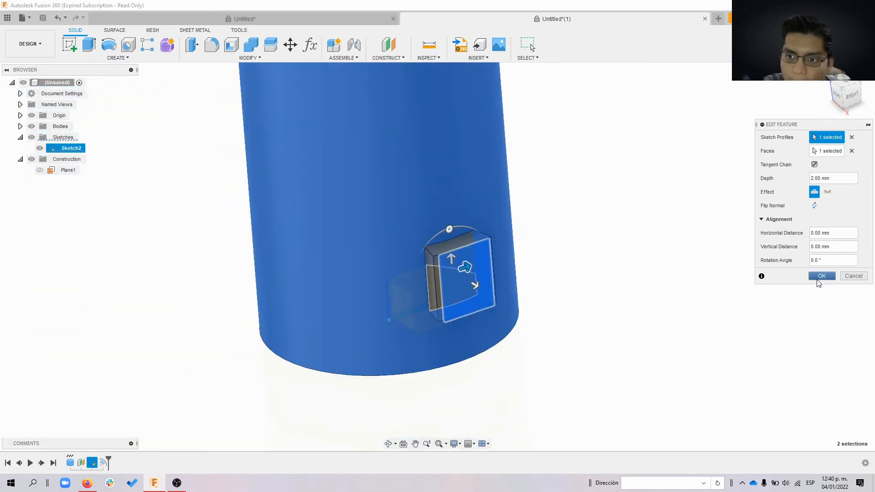
click(822, 275)
scroll(638, 263, down, 3)
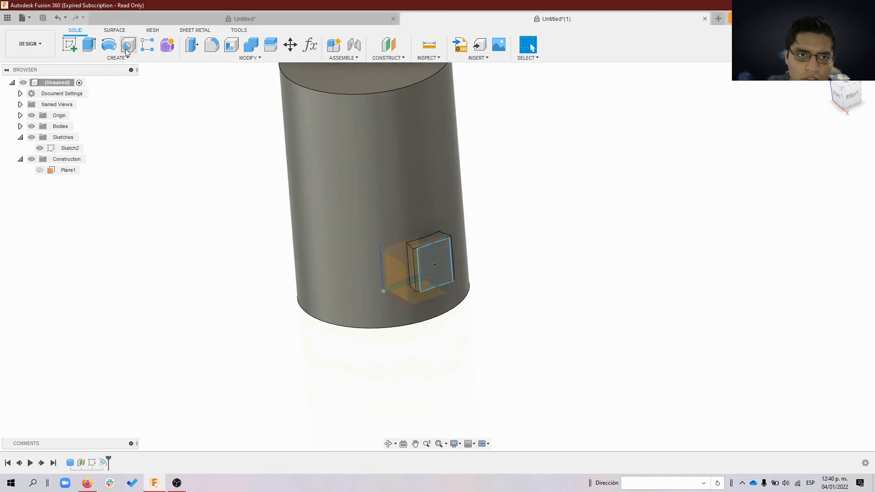
scroll(729, 212, up, 3)
scroll(674, 192, down, 3)
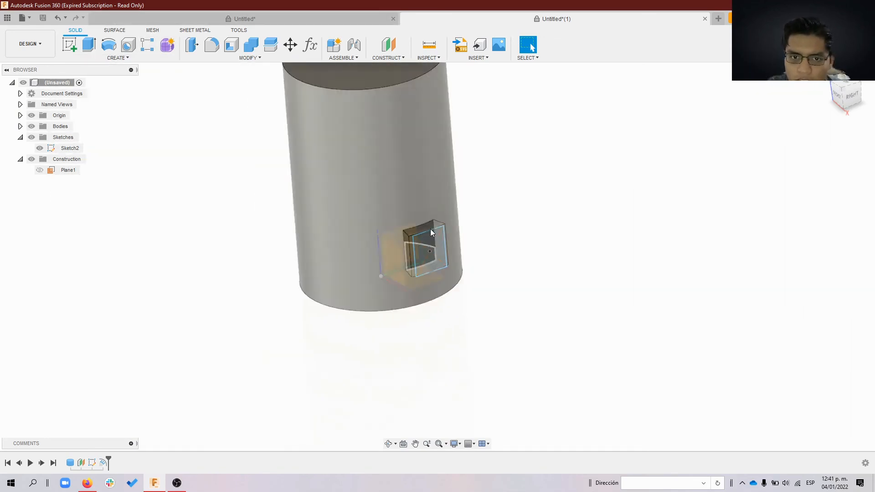
shift+middle_drag(501, 180, 474, 169)
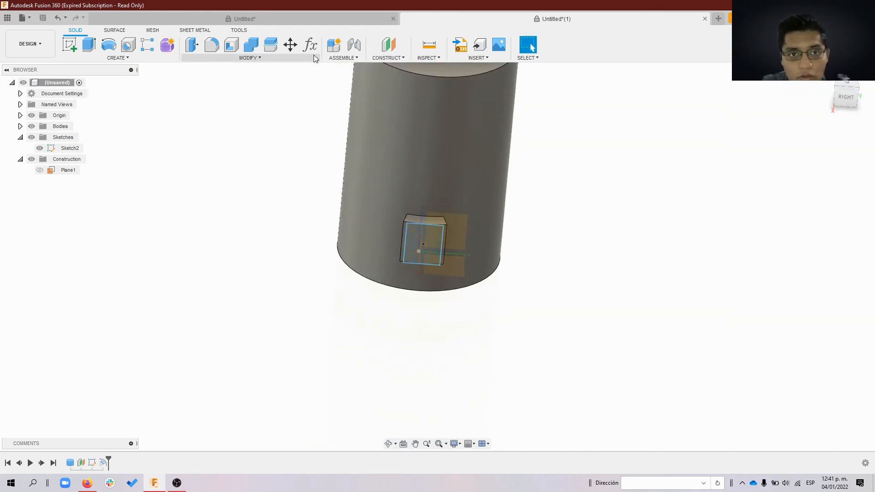